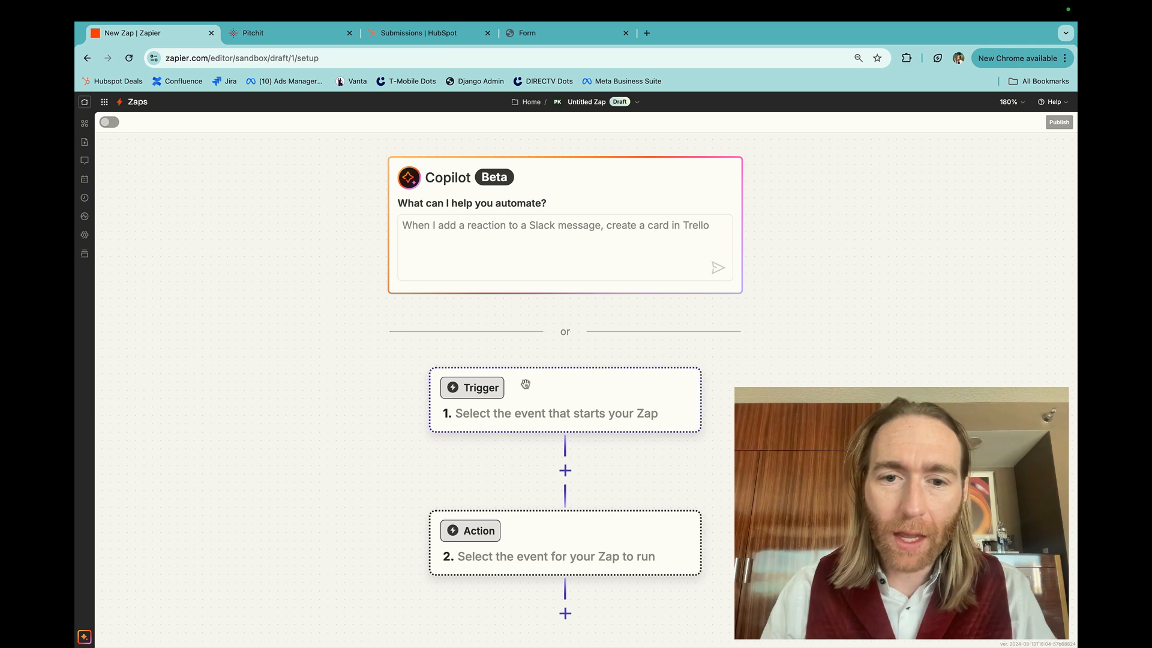
# Set the Zap's trigger to HubSpot with the New Form Submission event
pyautogui.write('hubspot')
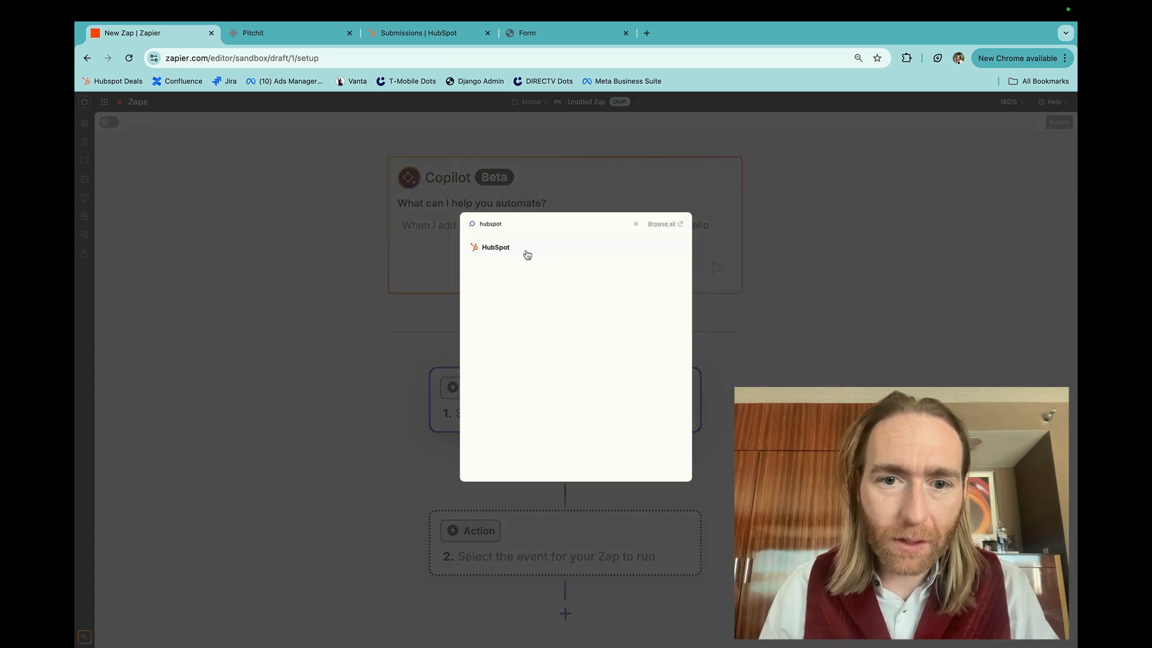
pyautogui.click(525, 251)
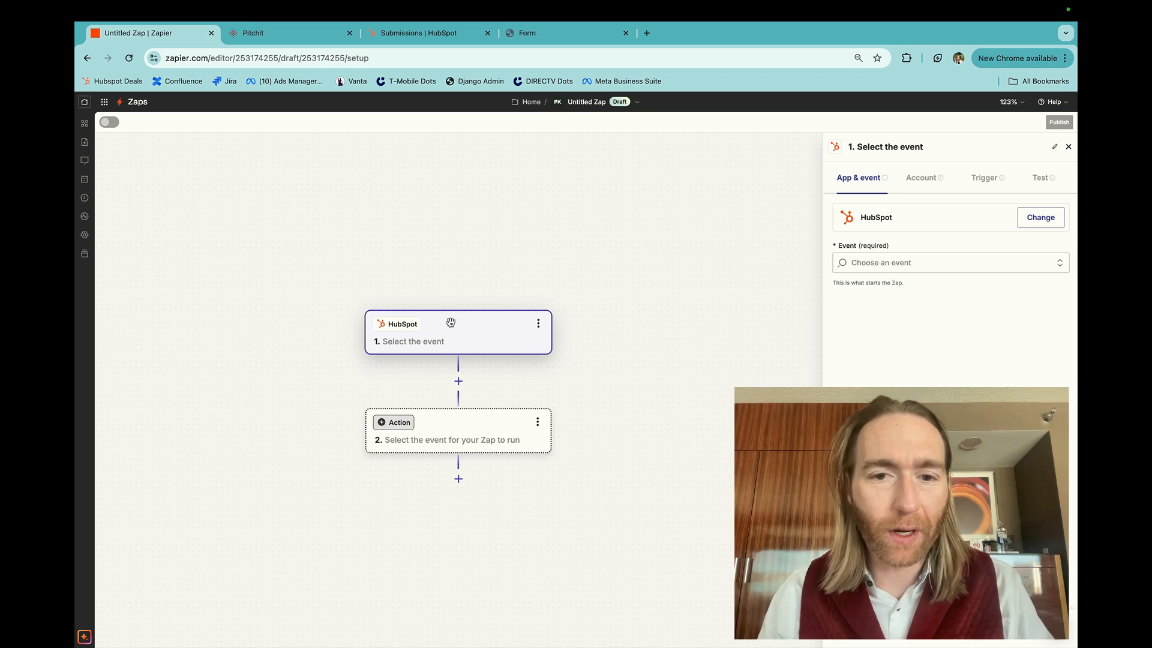
pyautogui.click(869, 262)
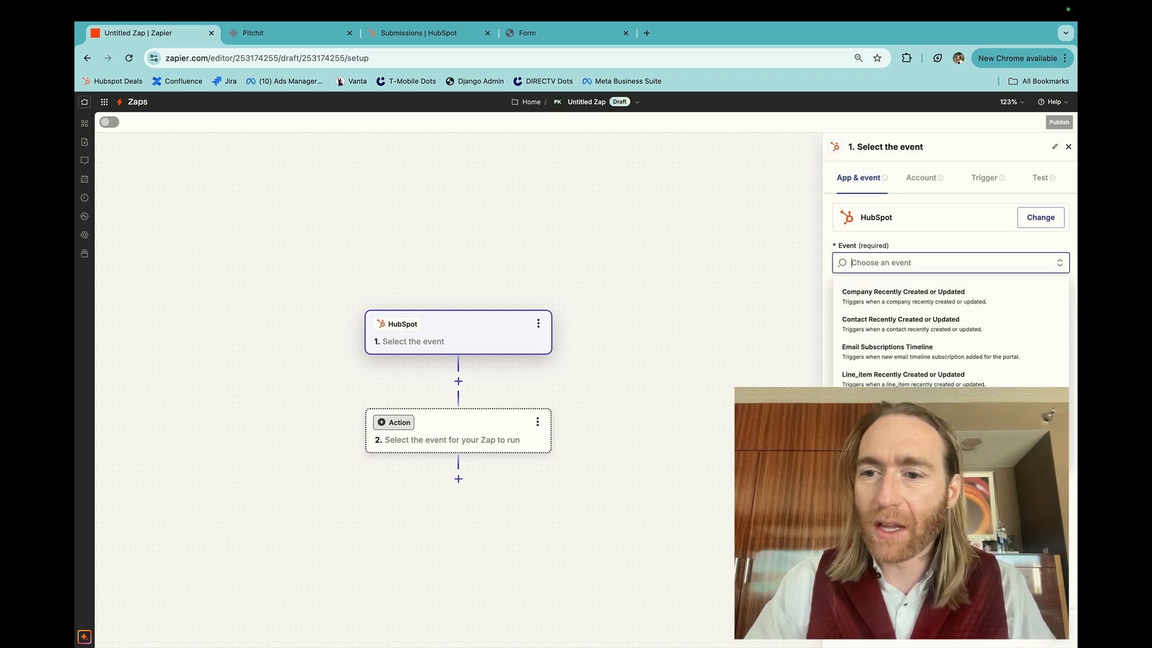
pyautogui.write('form')
pyautogui.click(866, 300)
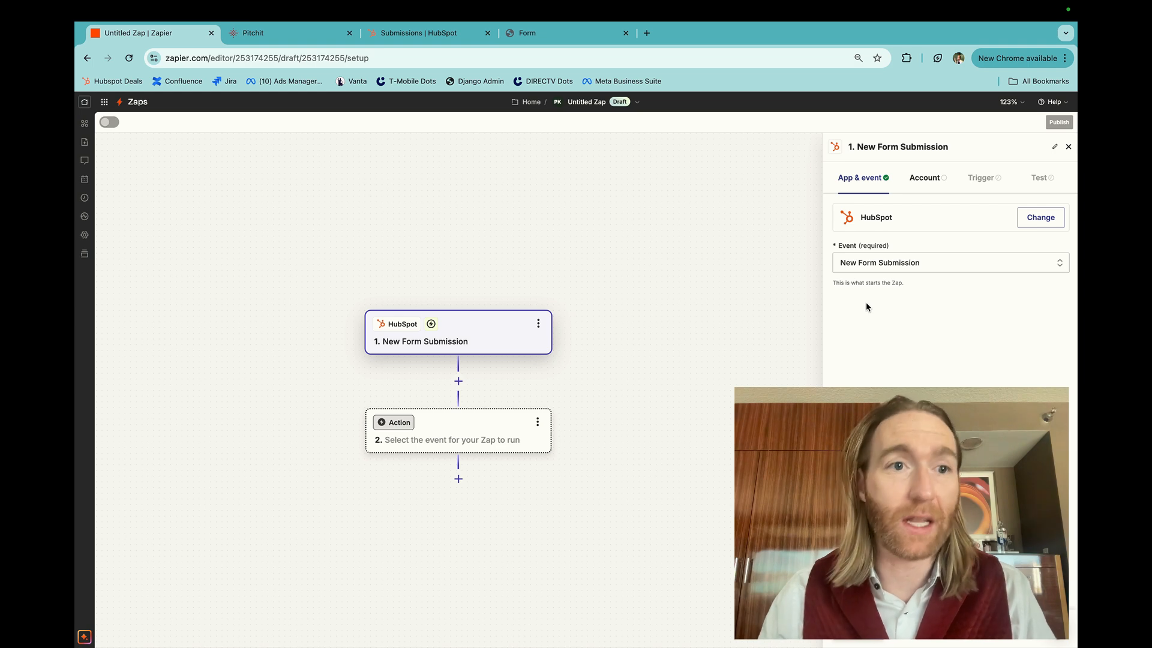
# Review the published form's name in HubSpot and the input fields on its shared form page, and return to the Zap
pyautogui.hotkey('ctrl', 'shift', 'Tab')
pyautogui.hotkey('ctrl', 'shift', 'Tab')
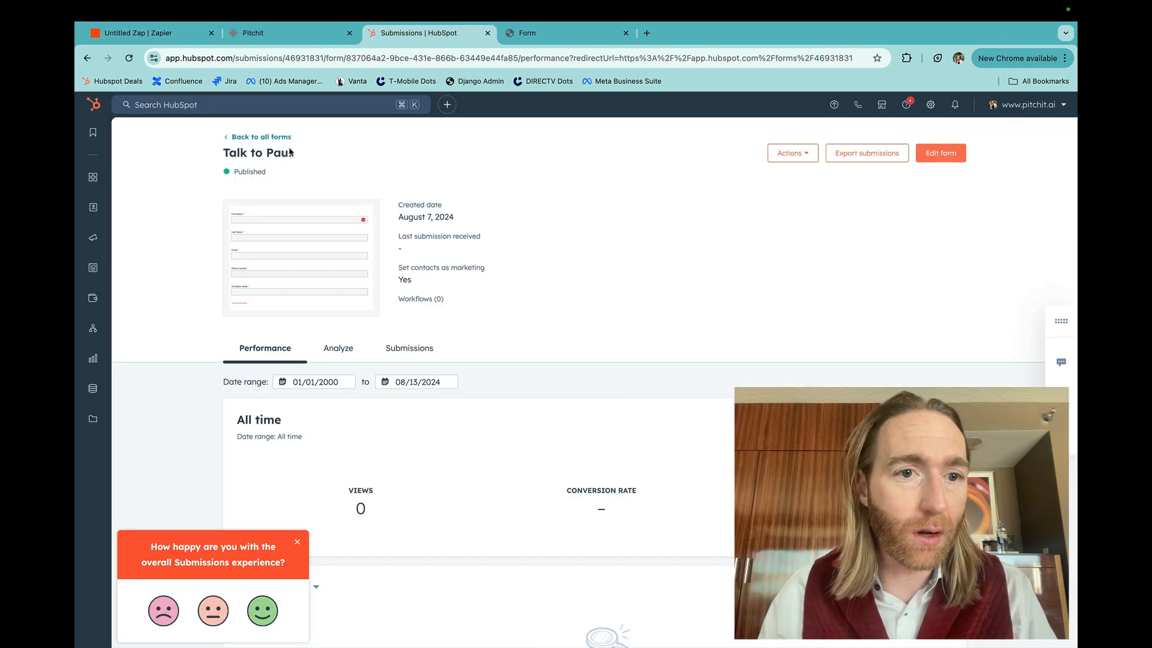
pyautogui.moveTo(292, 153); pyautogui.dragTo(186, 153)
pyautogui.click(185, 152)
pyautogui.hotkey('ctrl', 'Tab')
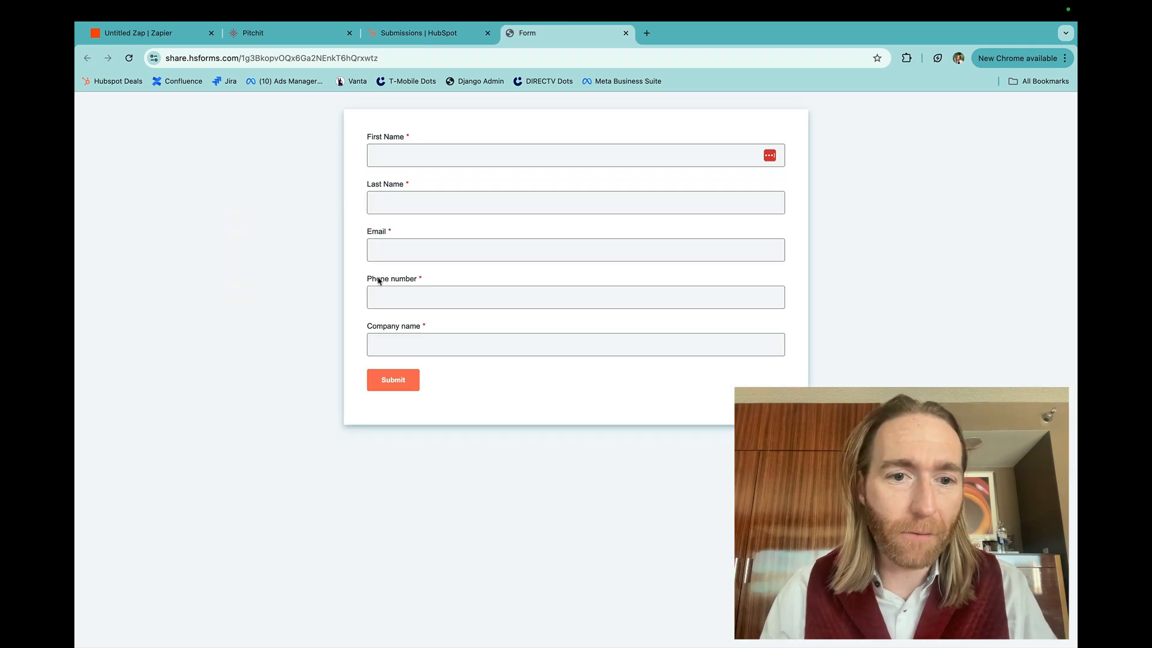
pyautogui.hotkey('ctrl', 'Tab')
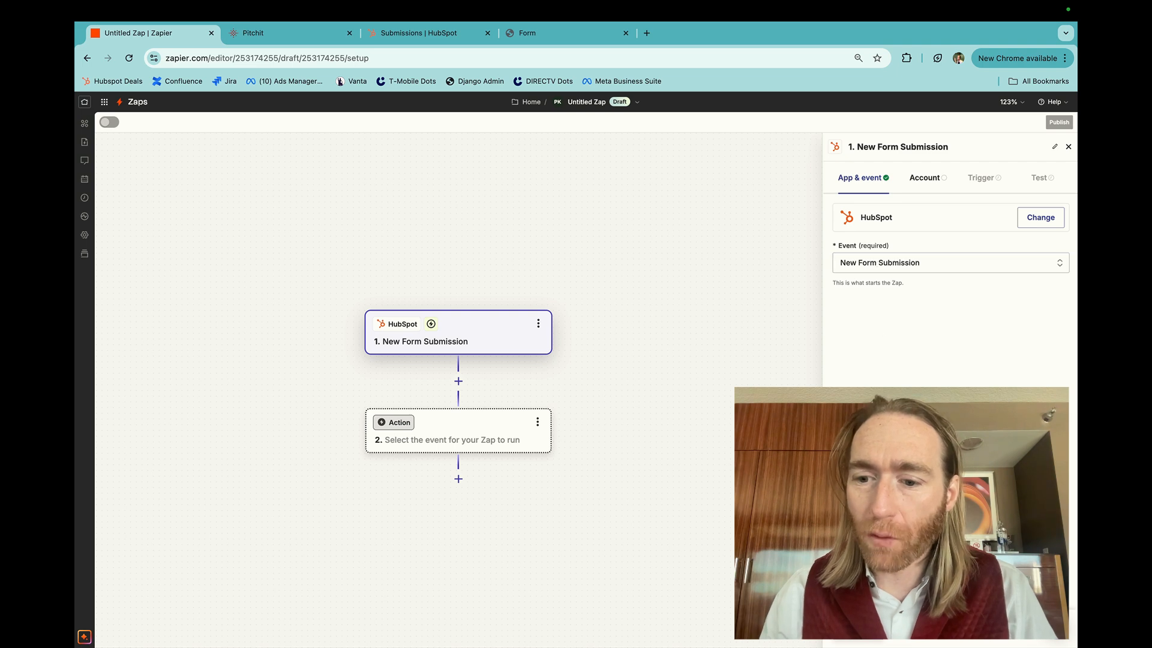
# Choose the connected HubSpot hub as the trigger's account and continue to the trigger configuration
pyautogui.click(851, 641)
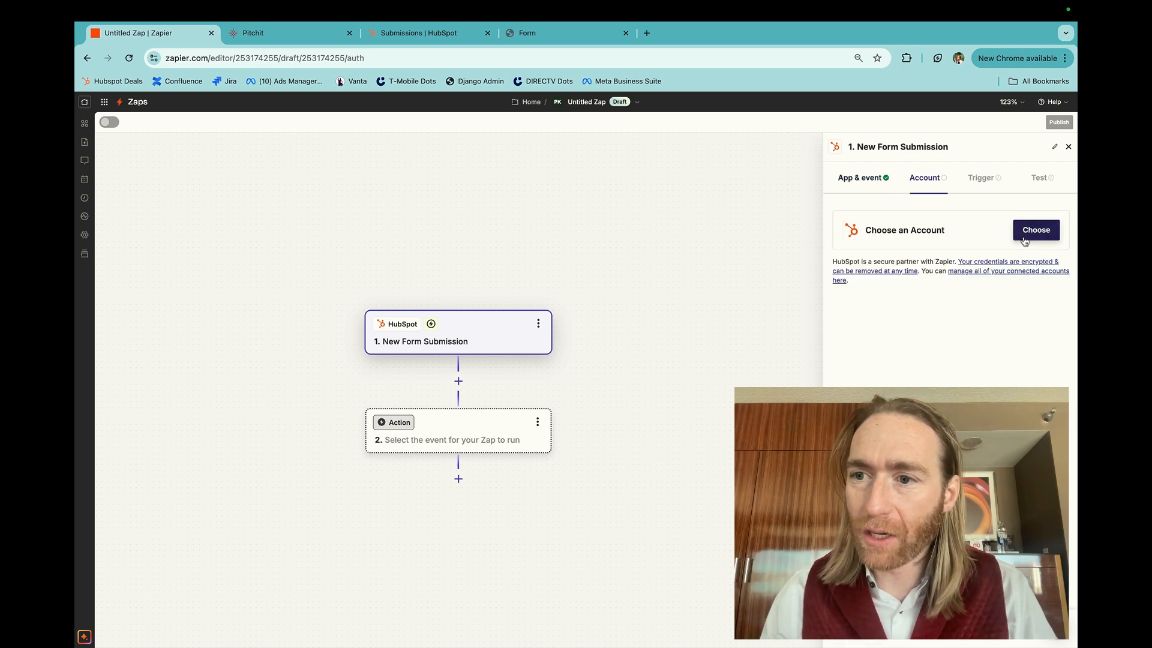
pyautogui.click(1020, 240)
pyautogui.click(899, 322)
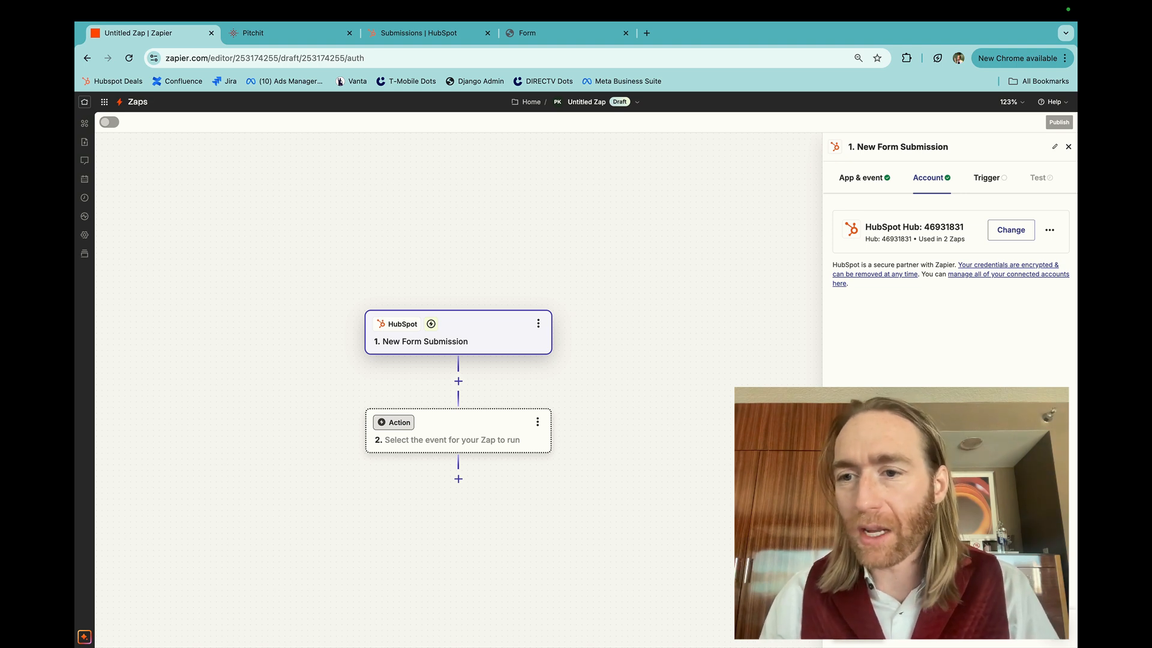
pyautogui.click(858, 631)
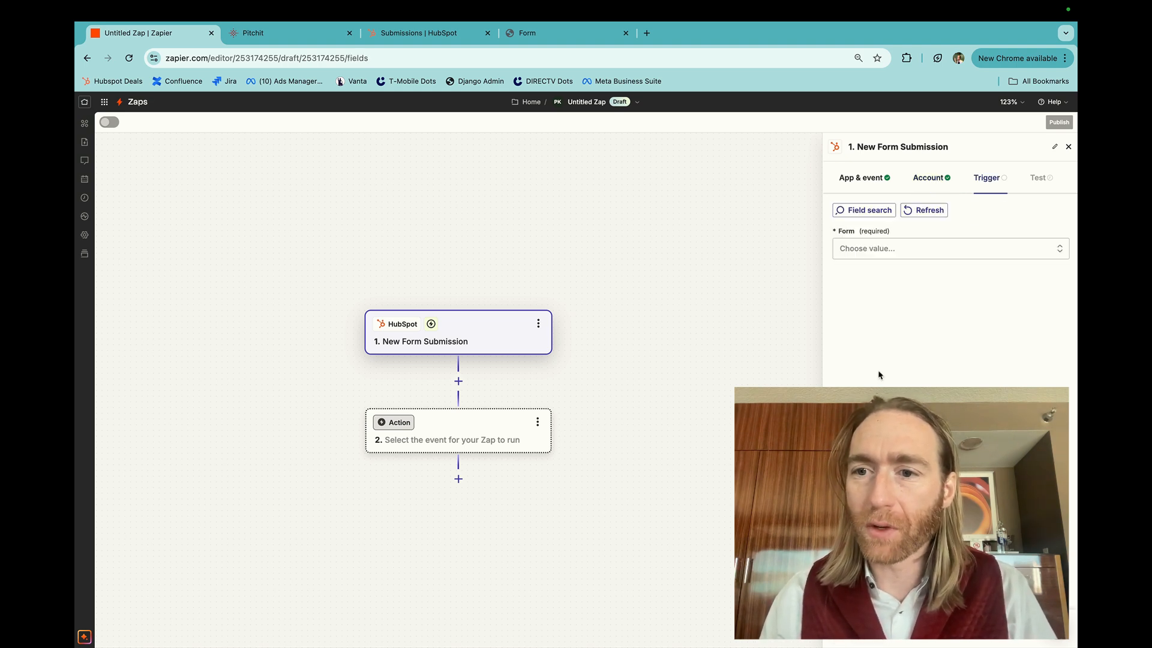
# Choose the "Talk to…" form reviewed in HubSpot as the trigger form and test the trigger
pyautogui.click(876, 252)
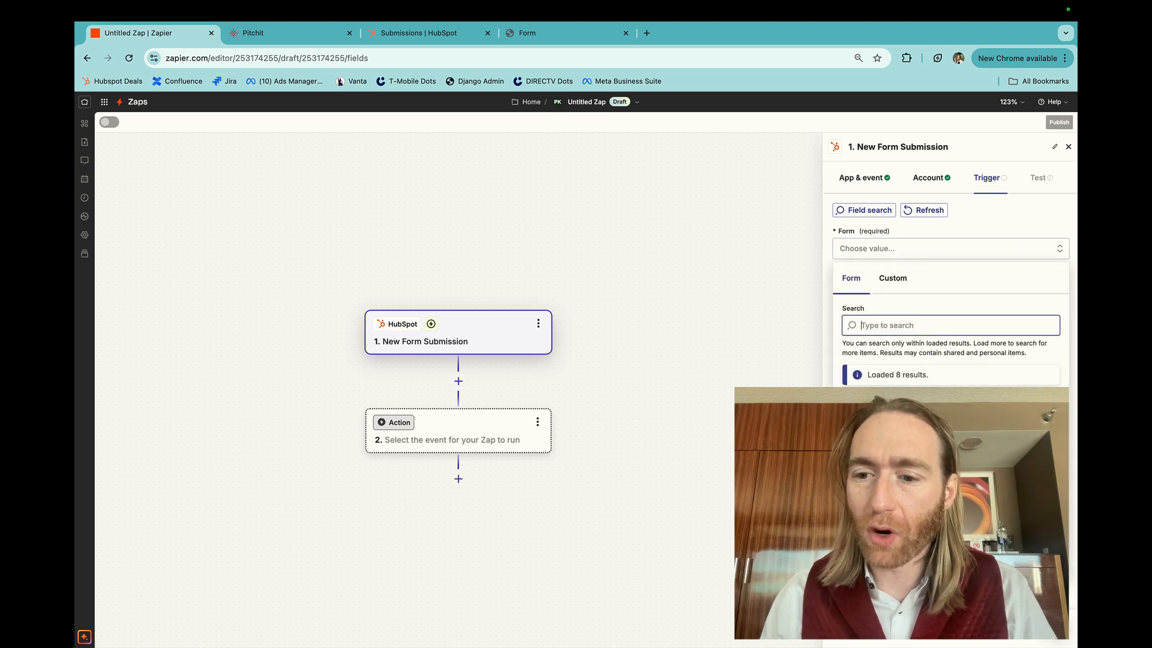
pyautogui.click(885, 427)
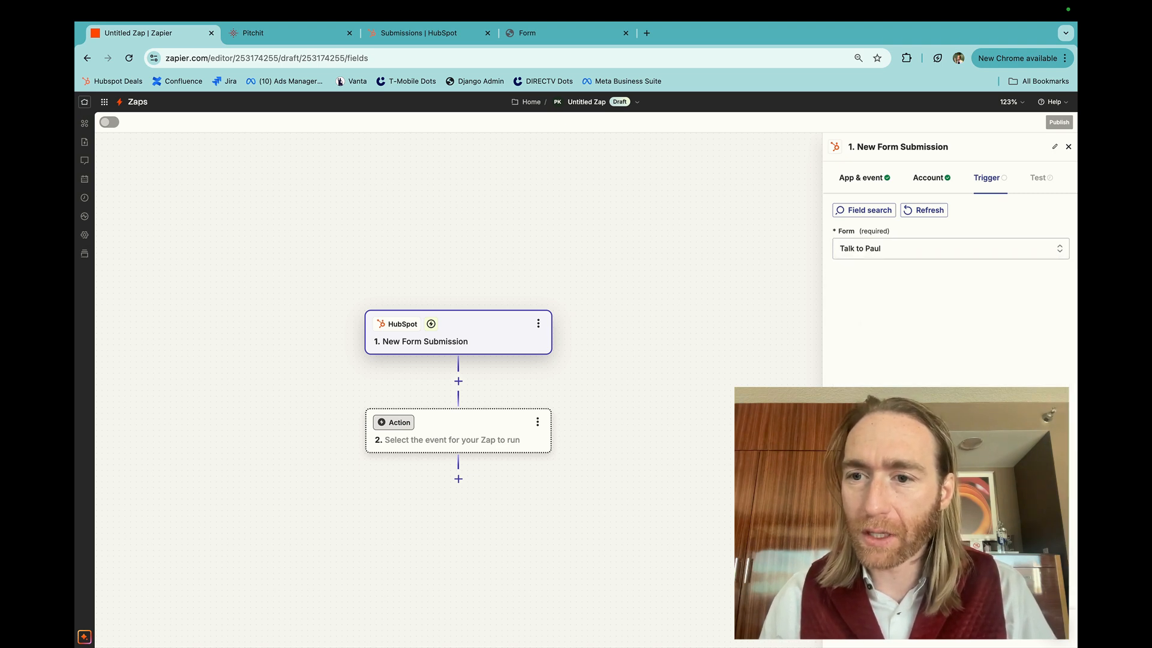
pyautogui.click(950, 627)
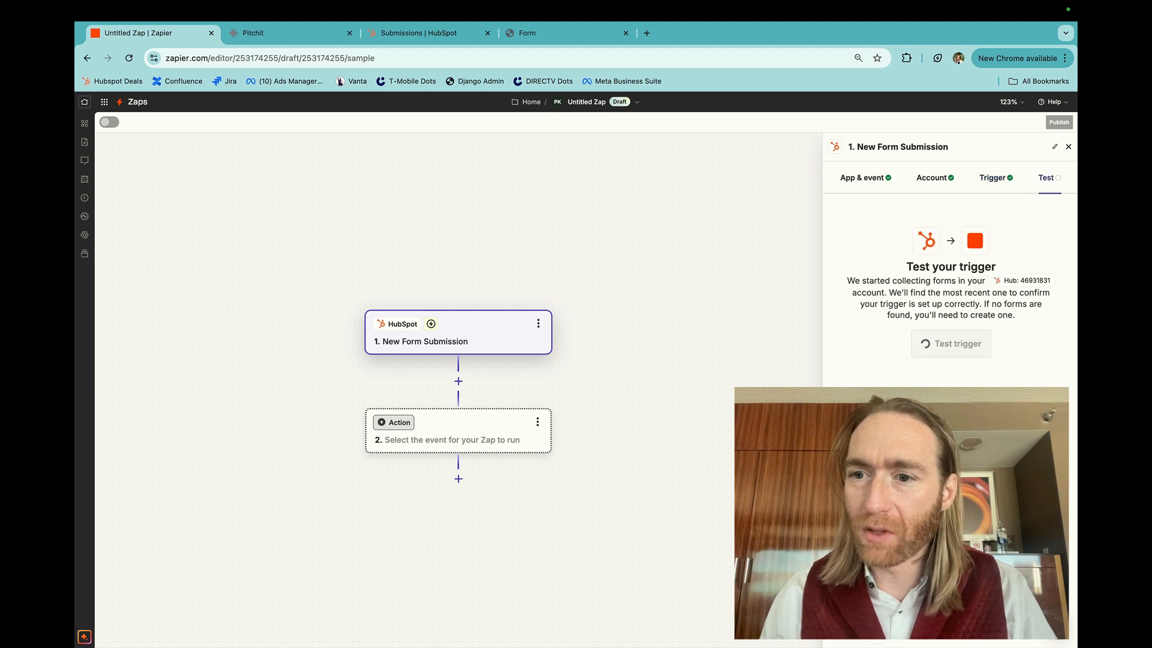
pyautogui.click(949, 345)
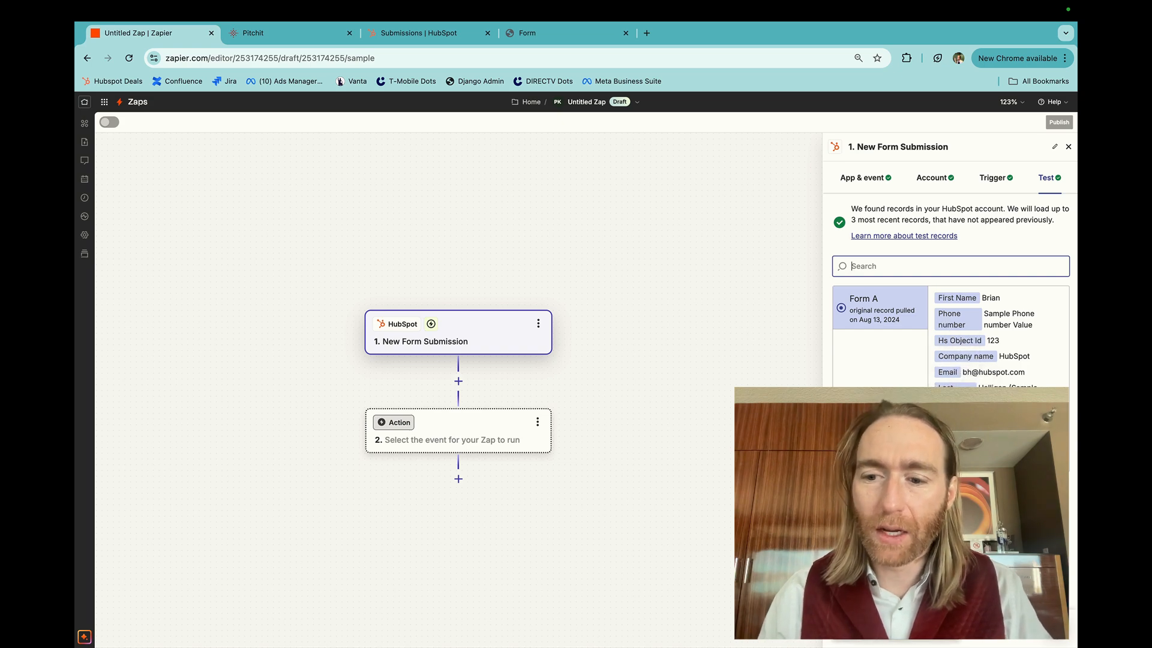
# Continue with the sample record and set the Zap's action to Pitchit with the Add Lead to Pitchit event
pyautogui.click(951, 626)
pyautogui.write('p')
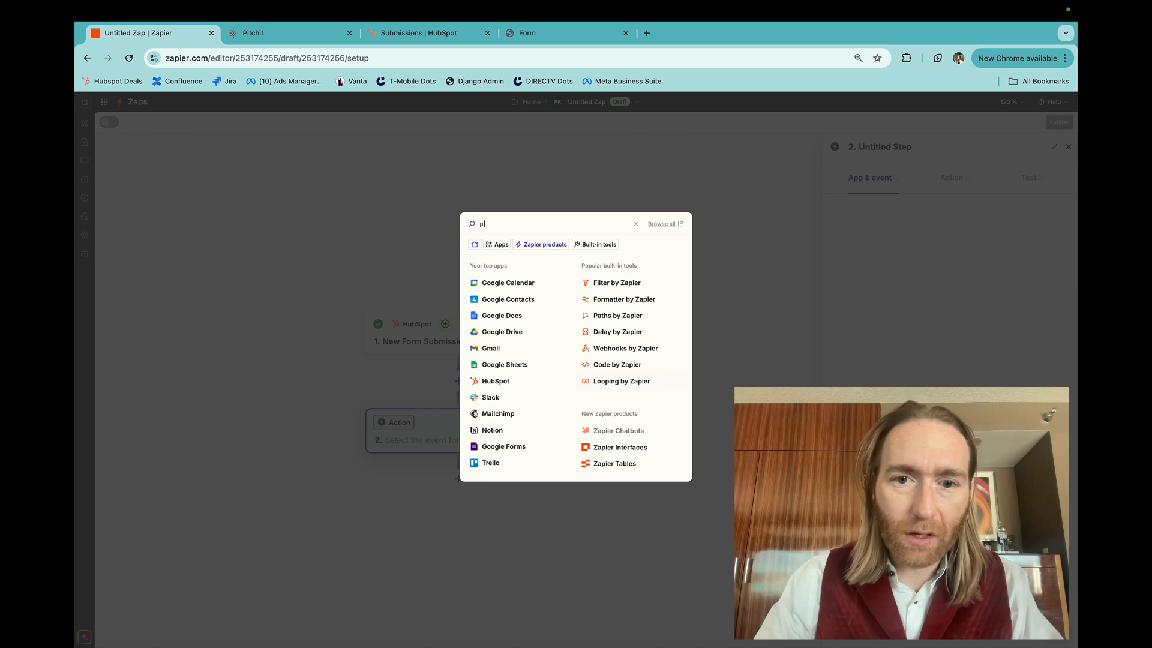
pyautogui.write('itchit')
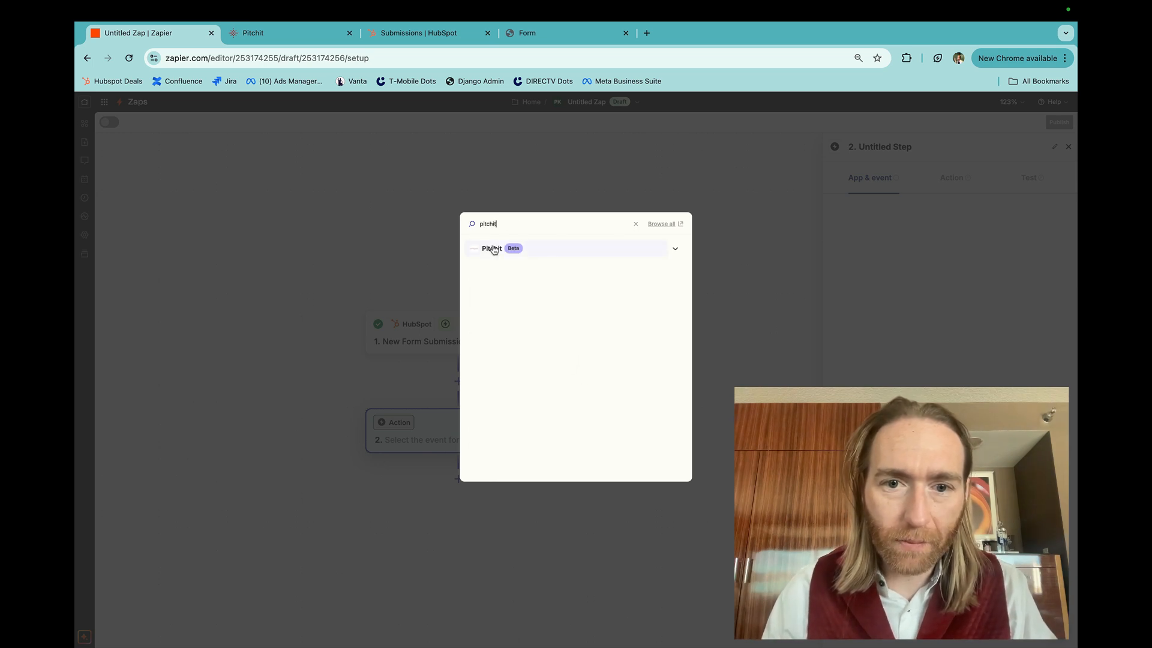
pyautogui.click(493, 249)
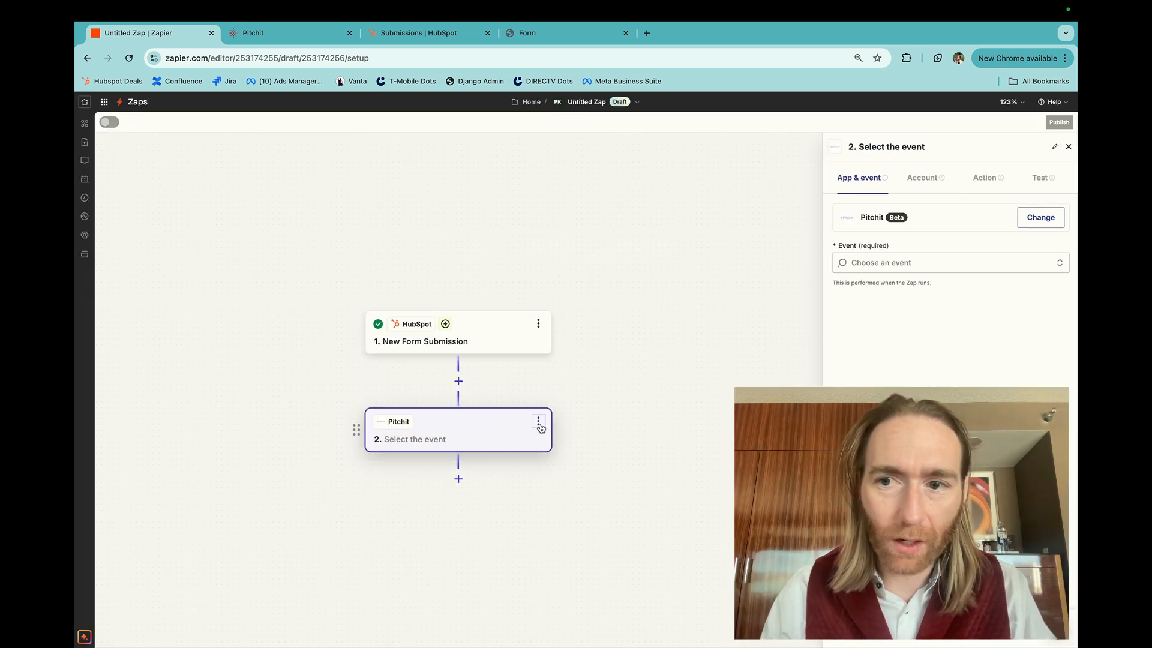
pyautogui.click(876, 262)
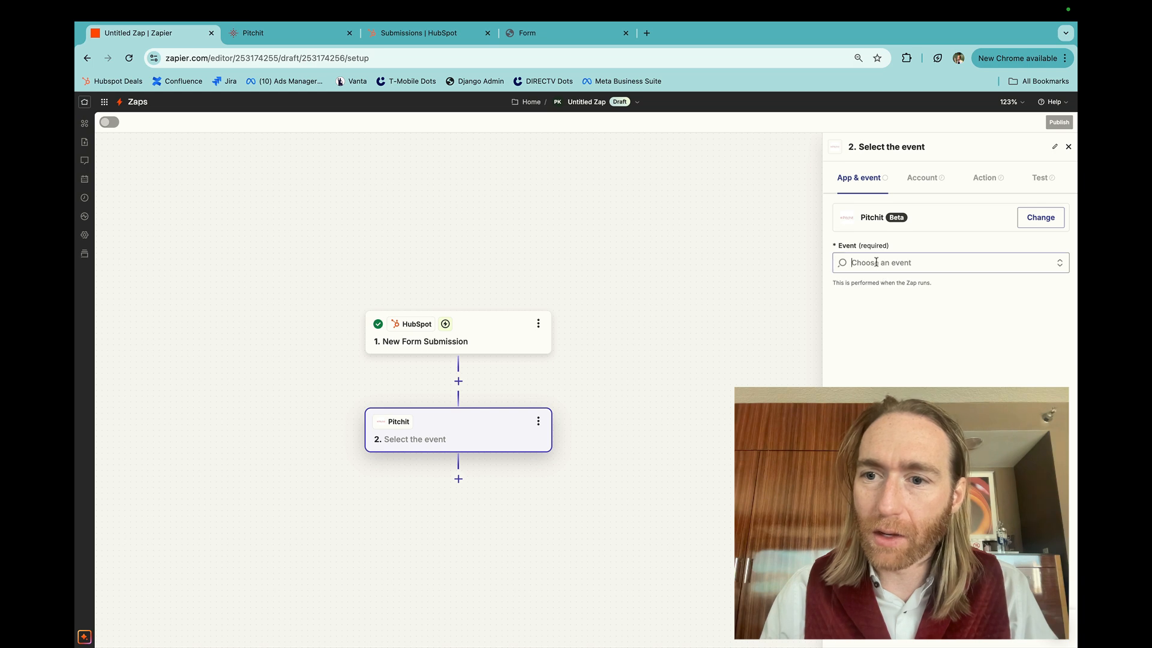
pyautogui.click(877, 307)
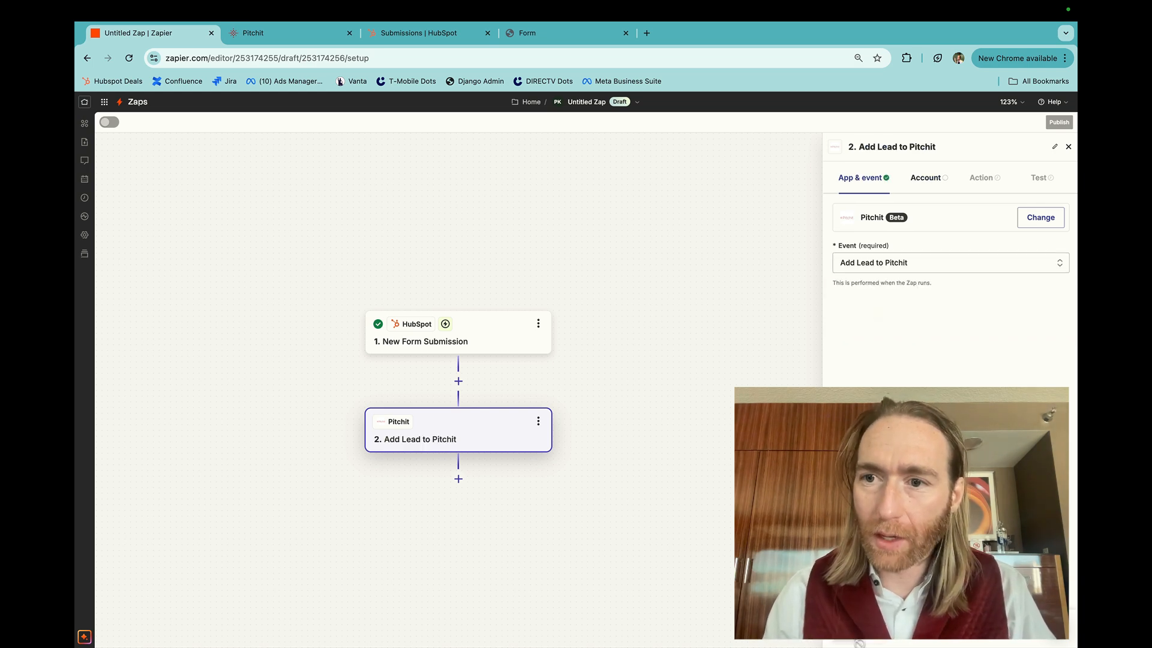
# Start connecting a new Pitchit account for the Add Lead to Pitchit action
pyautogui.click(859, 643)
pyautogui.click(1029, 240)
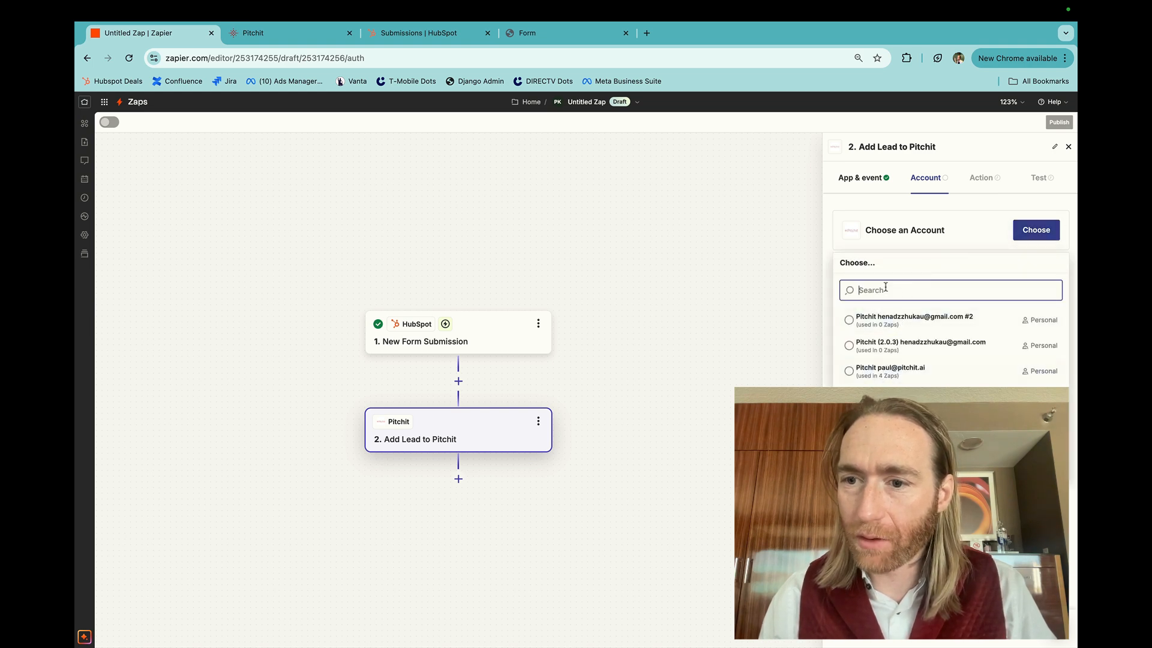
pyautogui.click(950, 466)
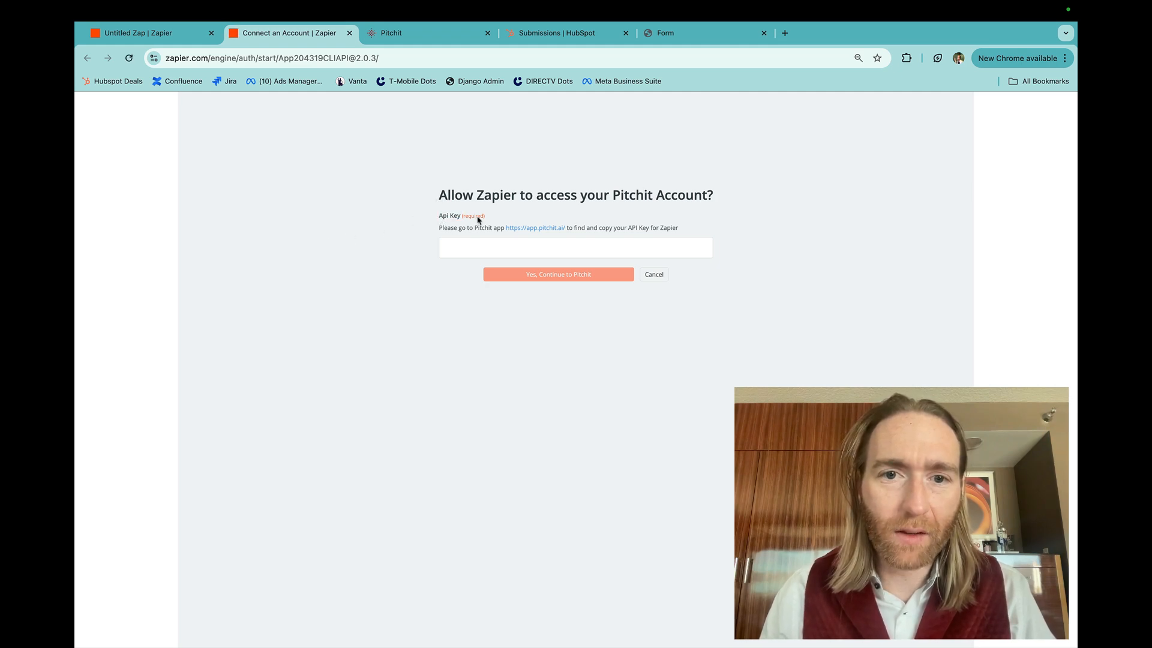
pyautogui.tripleClick(453, 196)
pyautogui.click(453, 195)
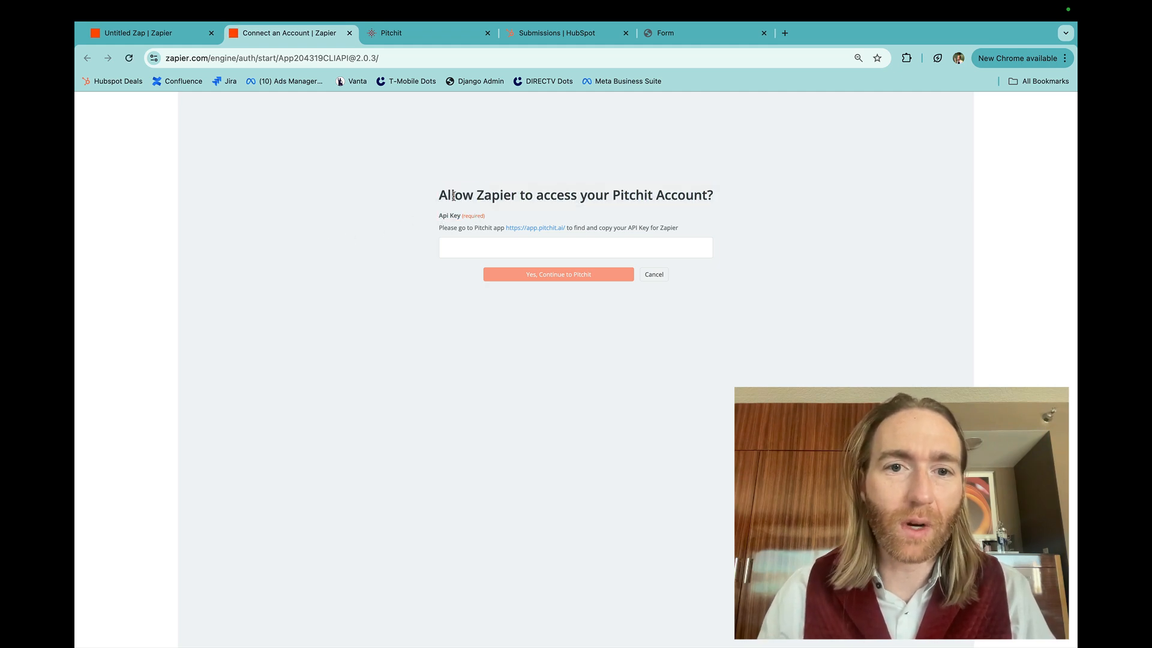
# Copy the Zapier API key from the integrations settings of the Pitchit account
pyautogui.hotkey('ctrl', 'Tab')
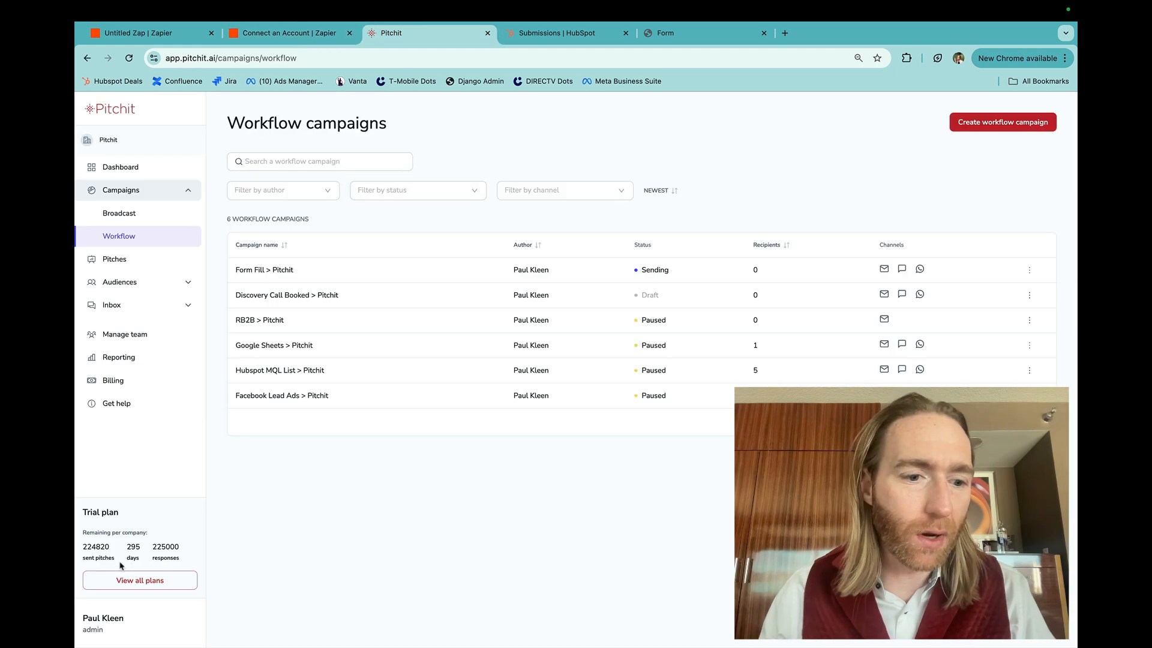
pyautogui.click(111, 618)
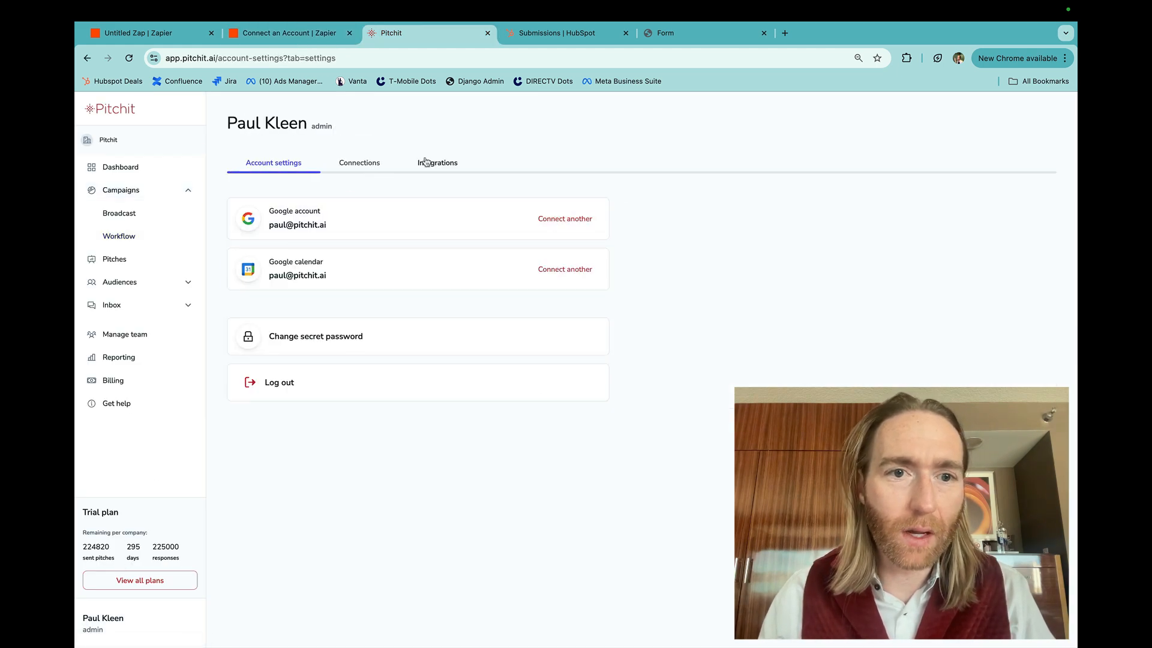
pyautogui.click(426, 162)
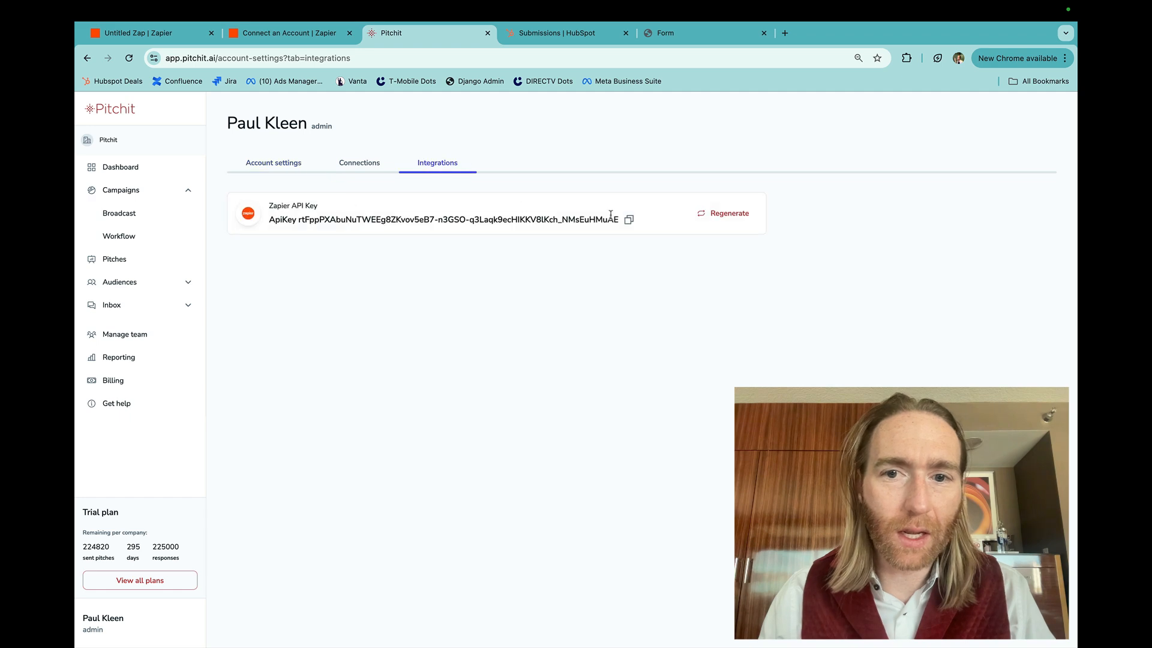
pyautogui.click(629, 220)
# Paste the API key into Zapier's Pitchit access request, authorize the connection, and return to the Zap
pyautogui.hotkey('ctrl', 'shift', 'Tab')
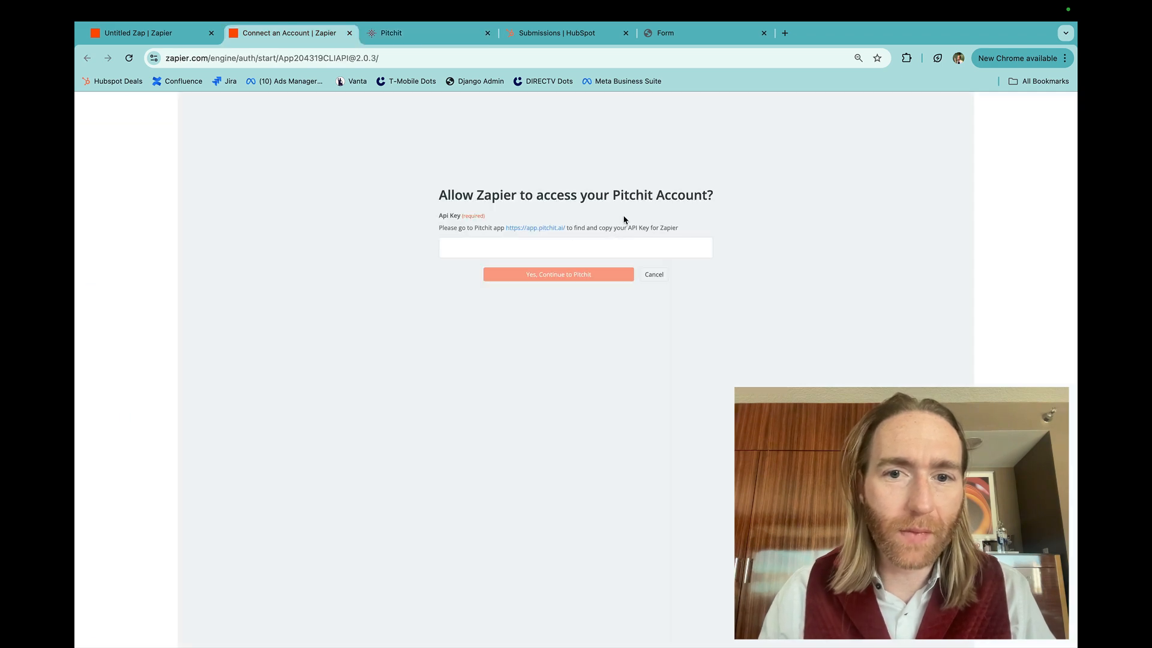
pyautogui.click(561, 248)
pyautogui.press('super+v')
pyautogui.click(536, 277)
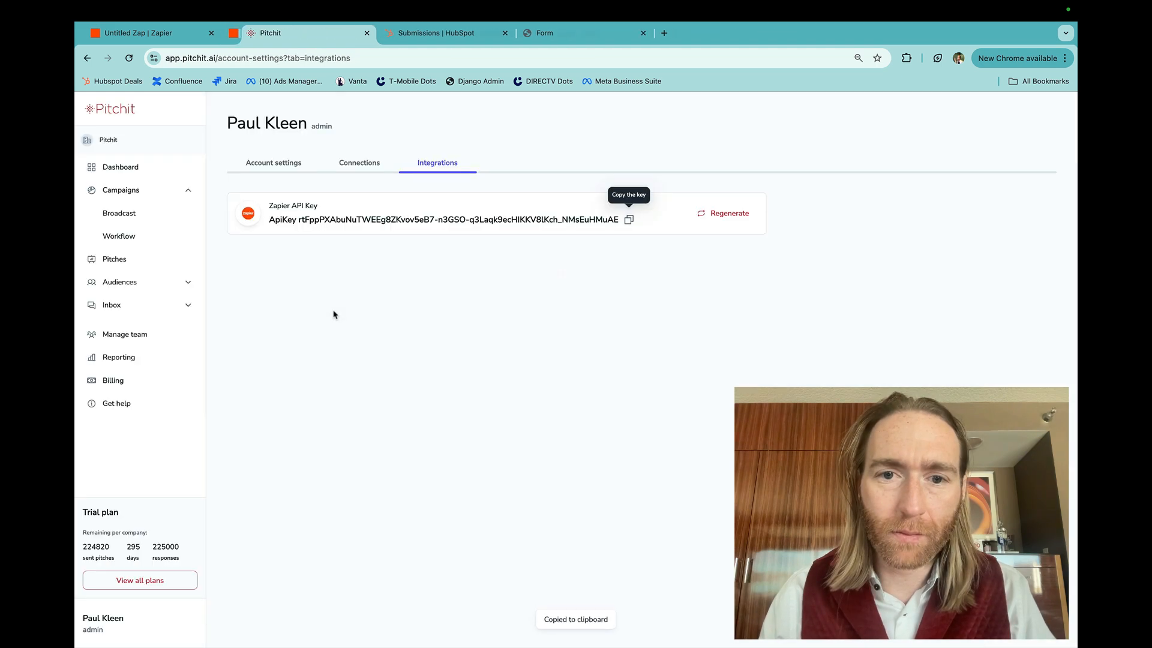
pyautogui.click(193, 35)
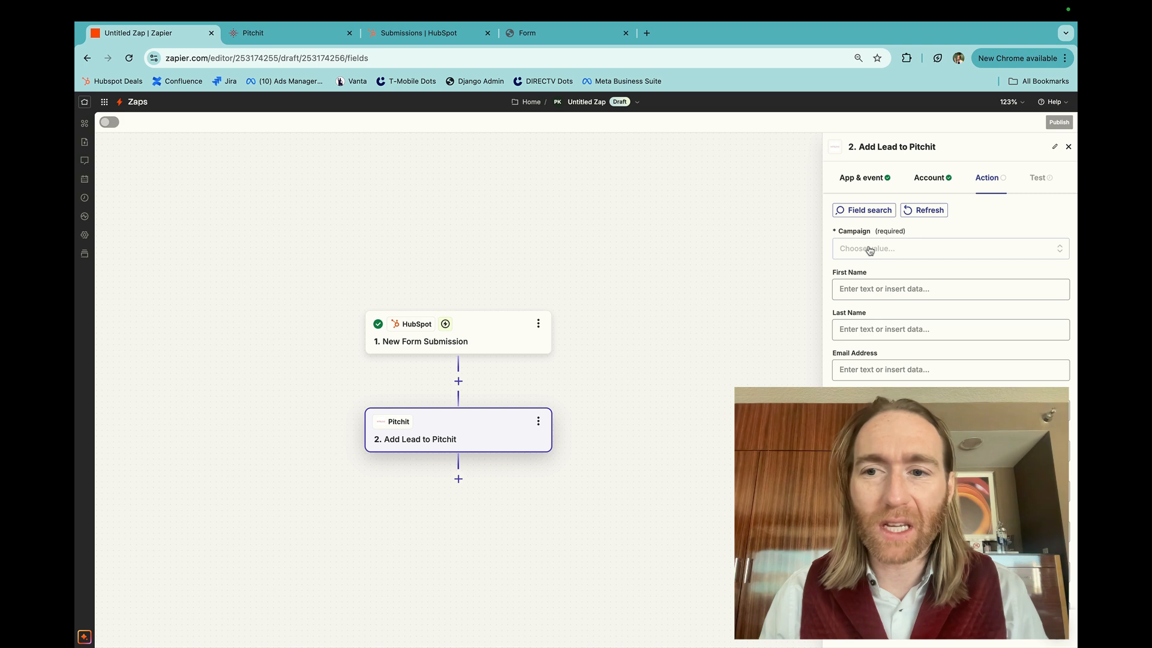
# Set the action's campaign to Form Fill > Pitchit and map First Name to the form submission's First Name
pyautogui.click(870, 250)
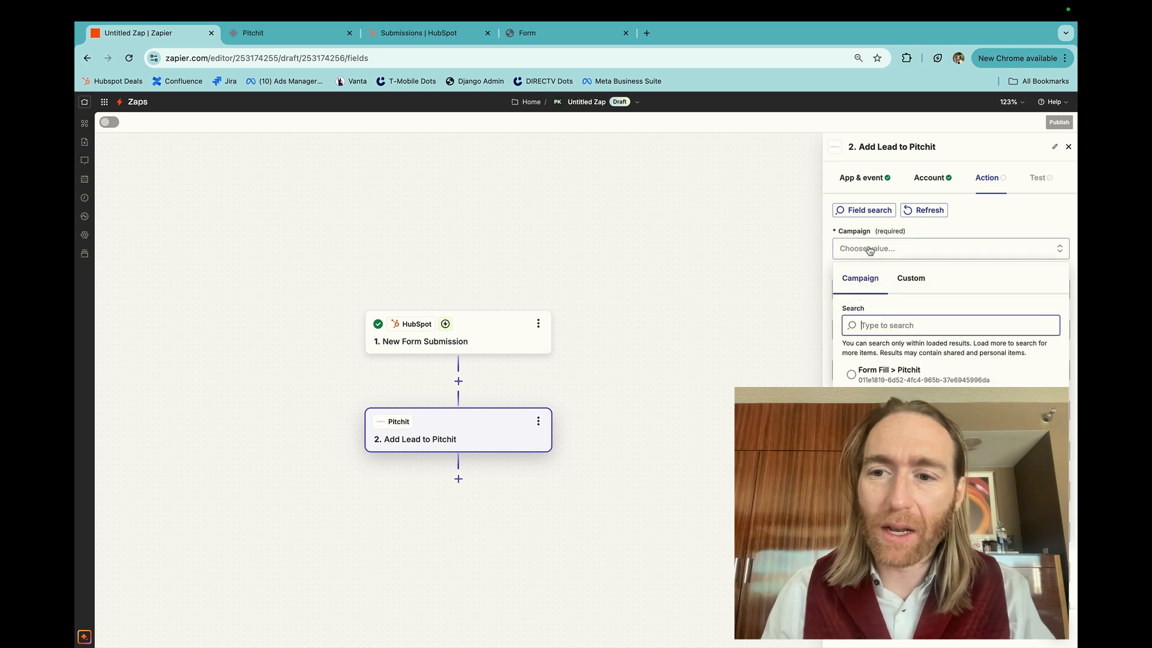
pyautogui.click(873, 377)
pyautogui.click(864, 291)
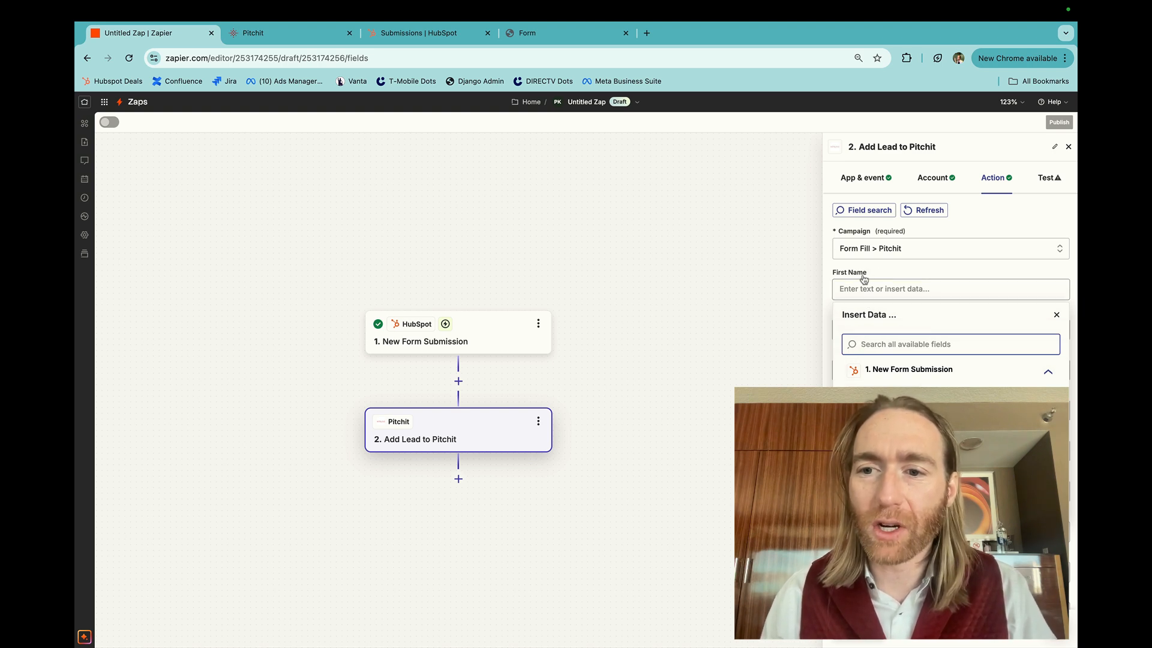
pyautogui.click(900, 401)
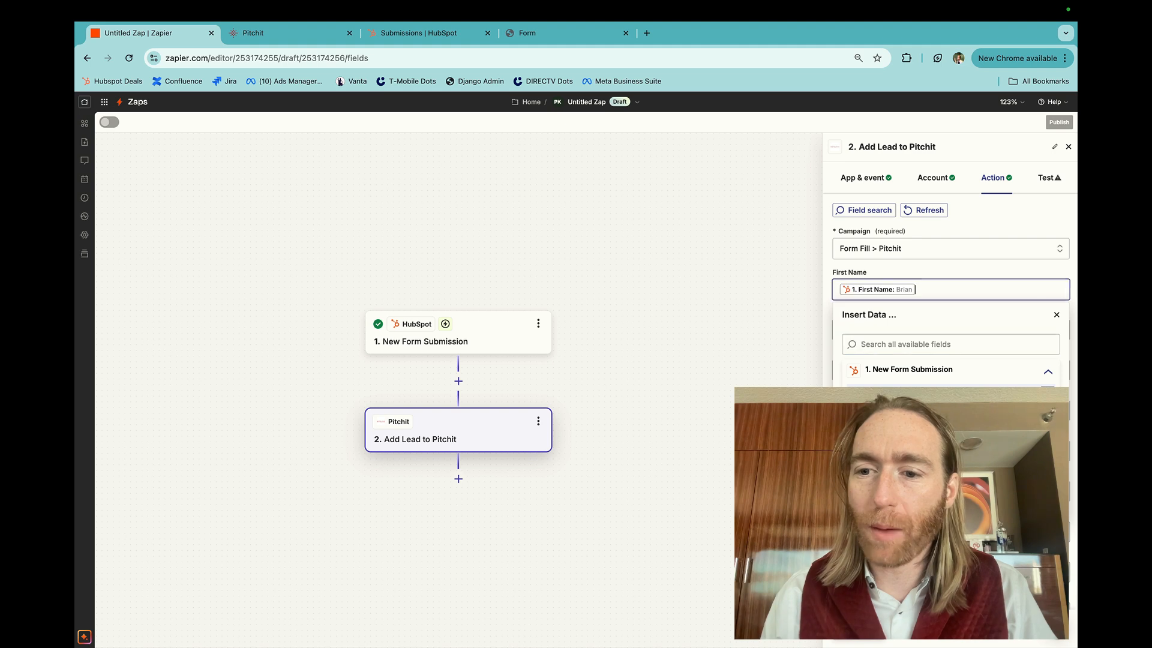
pyautogui.click(929, 257)
pyautogui.click(931, 260)
pyautogui.click(931, 259)
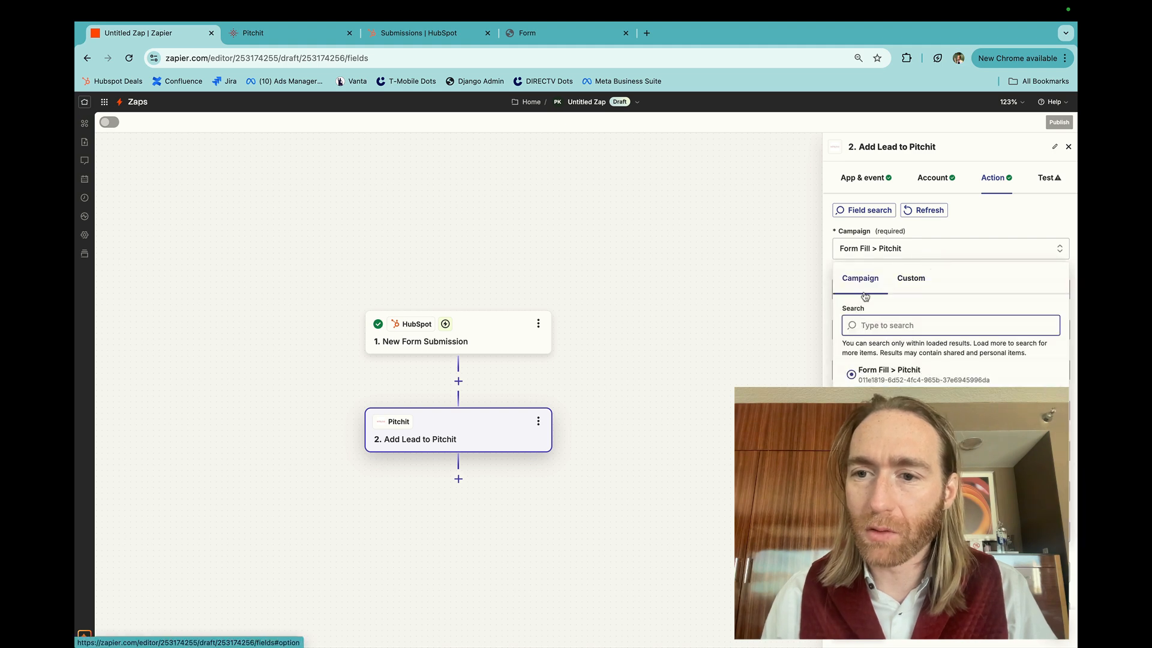
pyautogui.click(828, 288)
# Map the action's Last Name to the Last Name from the HubSpot form submission
pyautogui.click(848, 322)
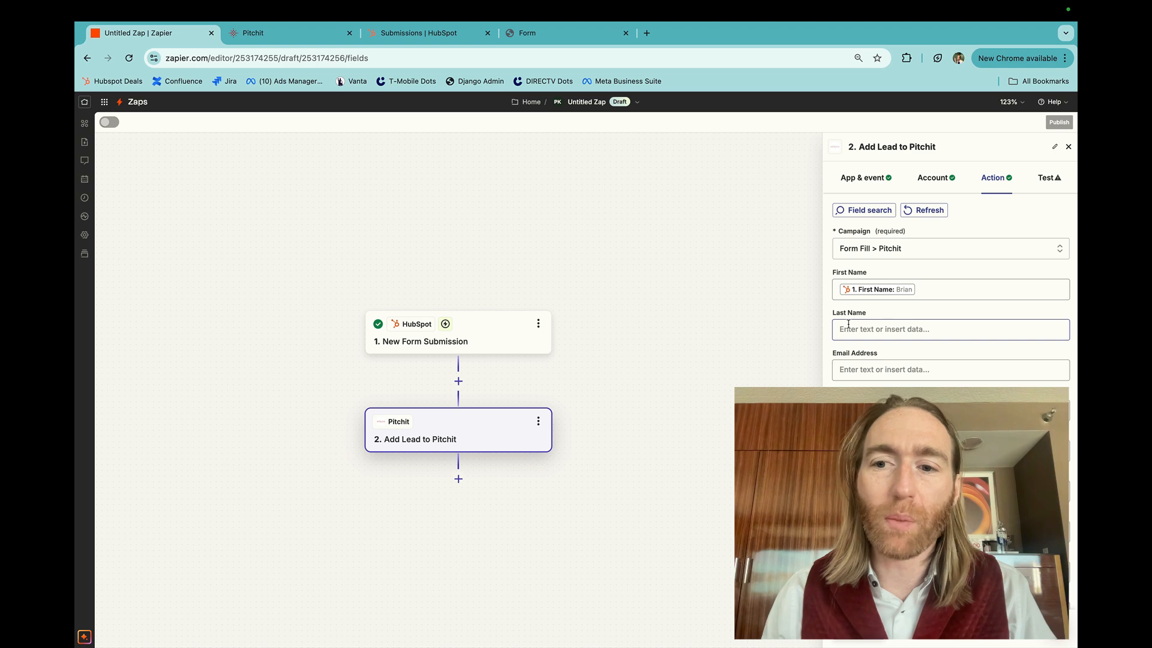
pyautogui.click(848, 323)
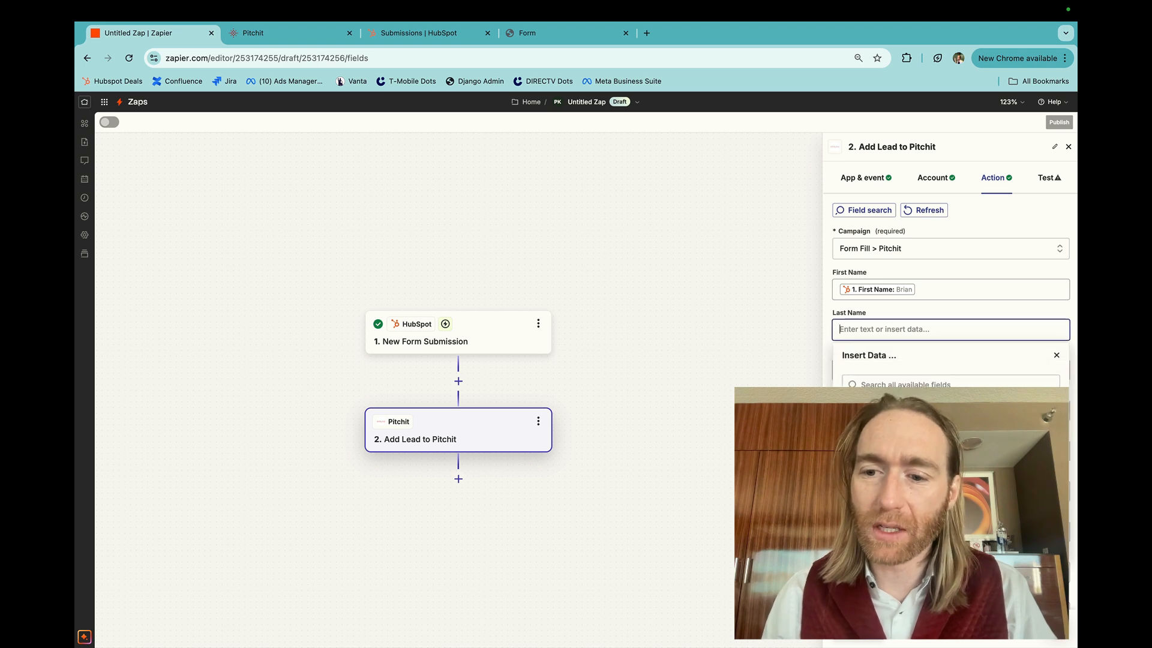
pyautogui.click(899, 462)
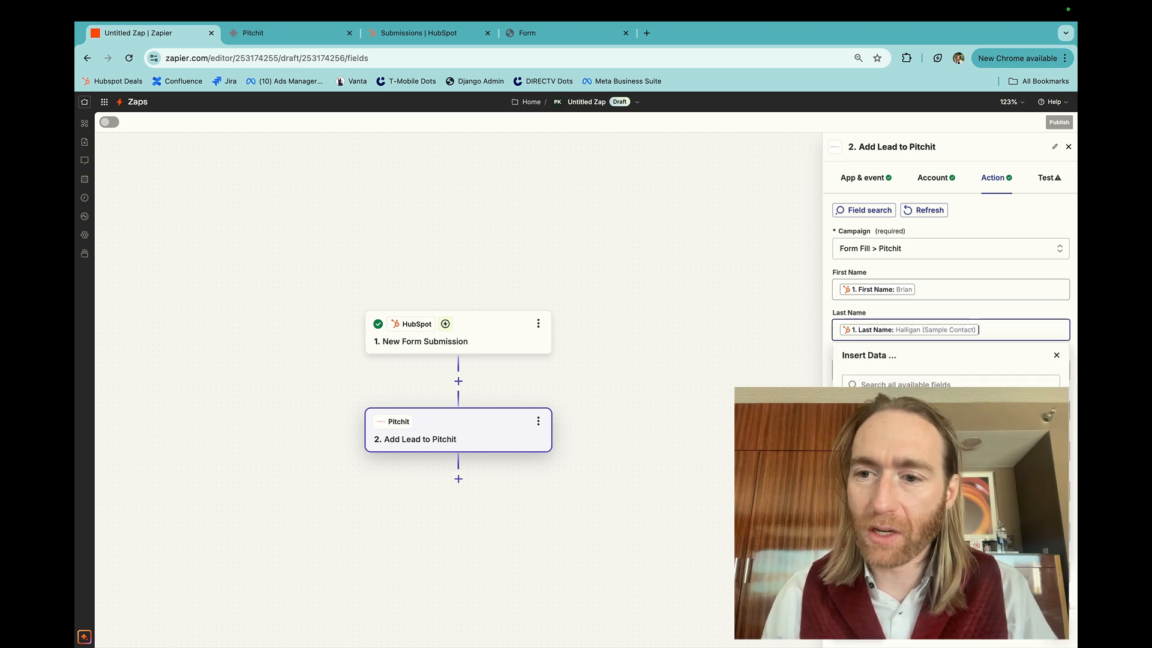
# Map the action's Email Address and Phone Number to Email and Phone number from the HubSpot form submission
pyautogui.click(905, 314)
pyautogui.click(887, 366)
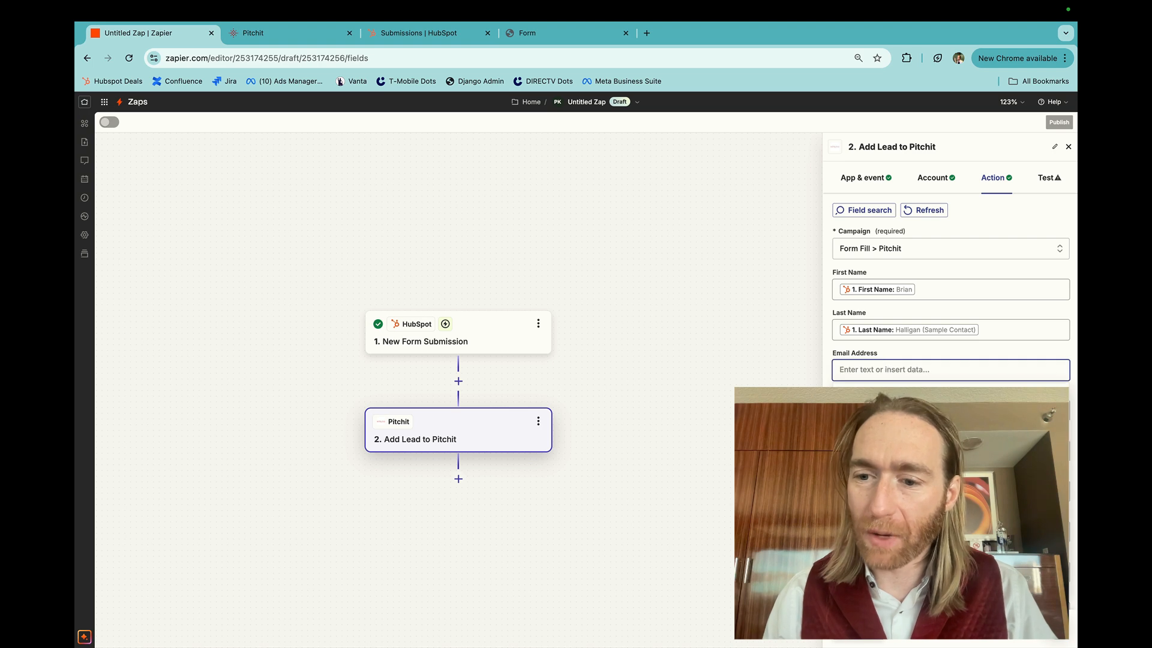
pyautogui.press('Tab')
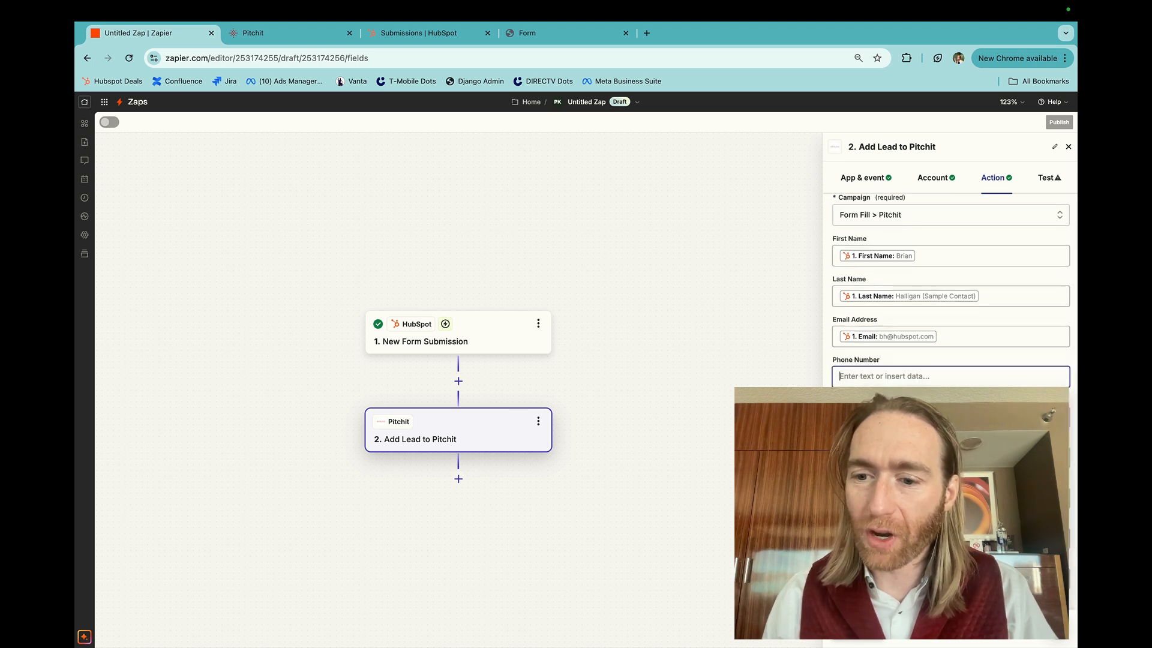
pyautogui.click(900, 468)
pyautogui.click(902, 362)
pyautogui.scroll(-2, 903, 362)
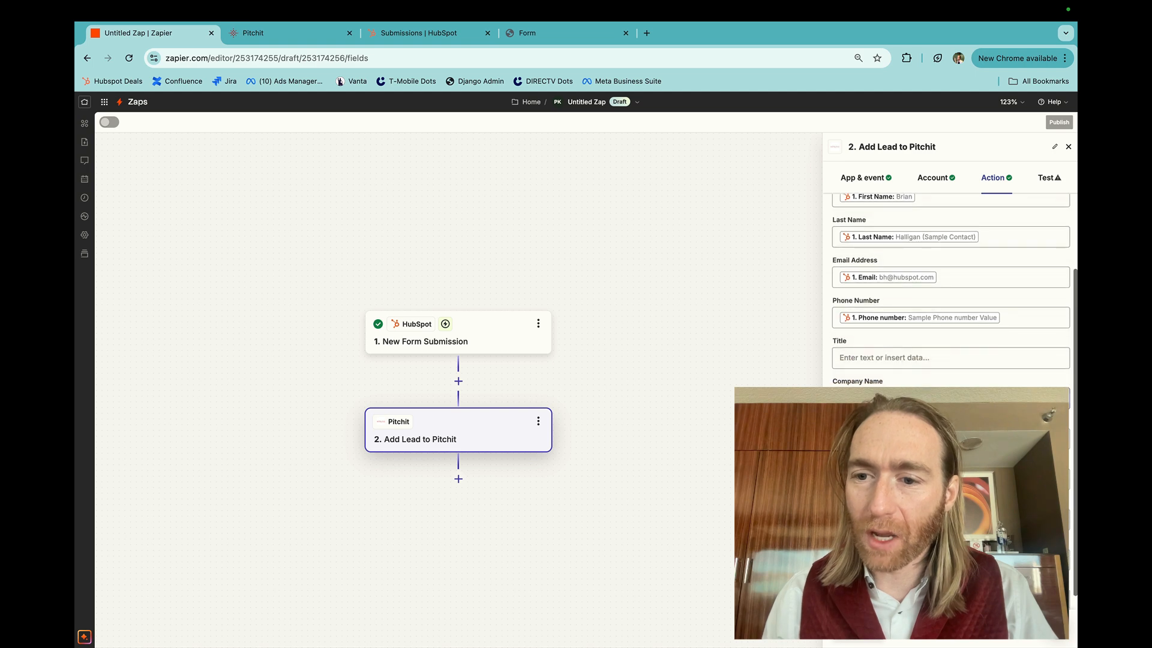
# Finish the lead's field setup, continue to the action's test, and send a test lead to Pitchit
pyautogui.click(902, 398)
pyautogui.click(879, 376)
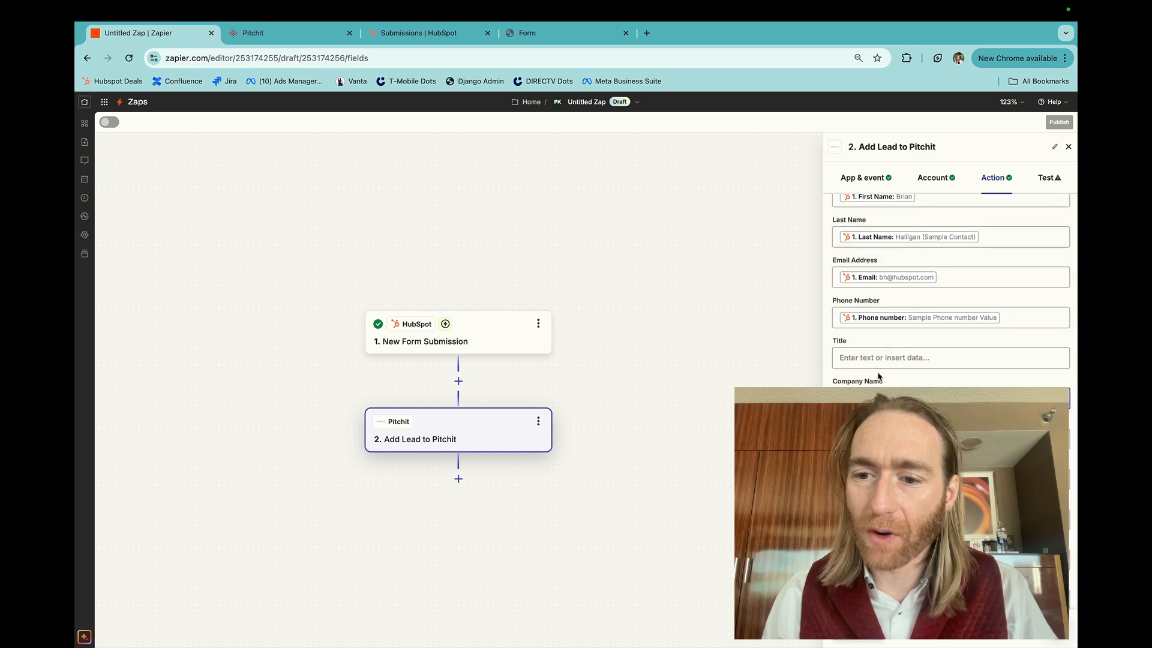
pyautogui.scroll(-1, 880, 378)
pyautogui.click(866, 639)
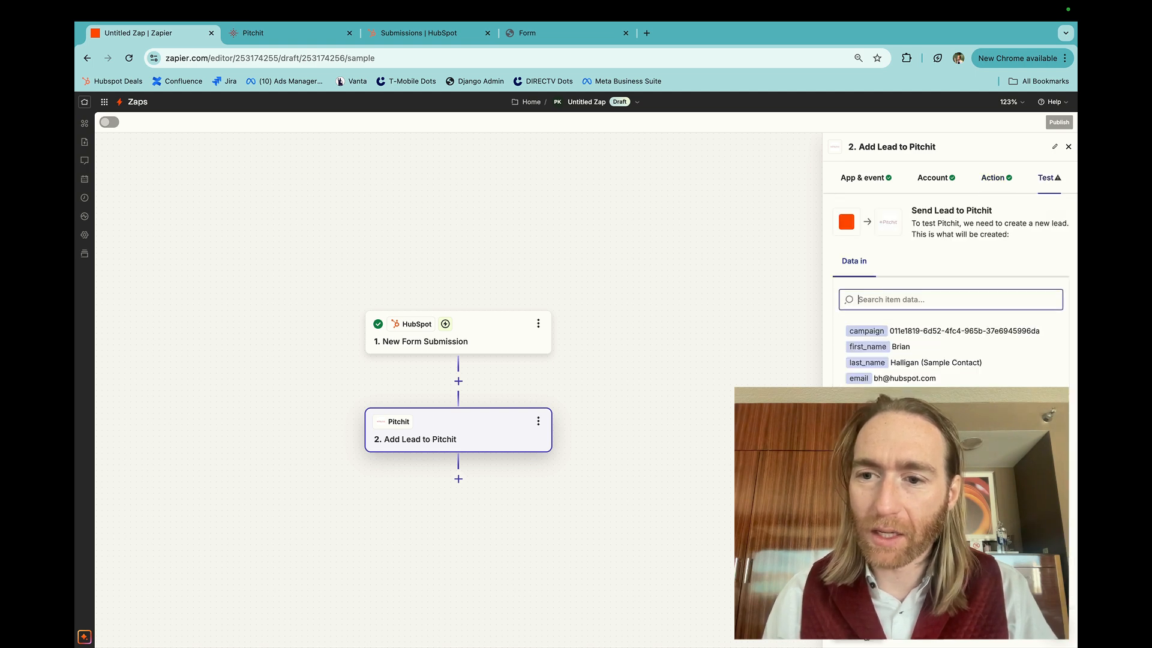
pyautogui.click(910, 639)
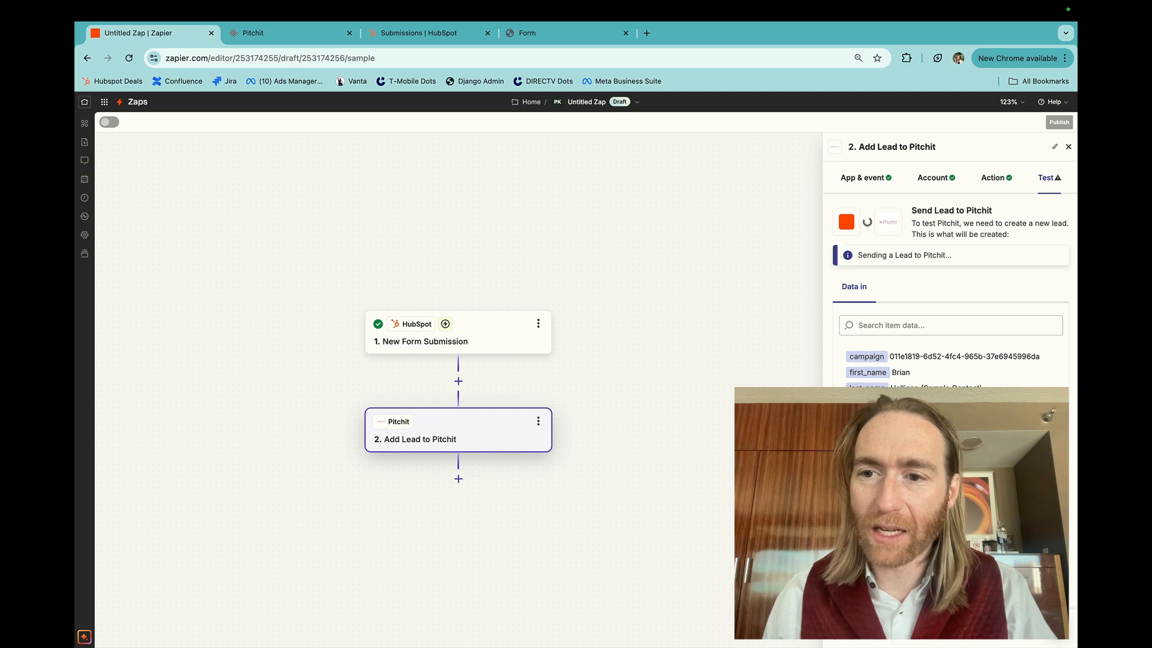
# Switch to Pitchit, open the workflow campaigns, and check the recipients of the Form Fill > Pitchit campaign
pyautogui.click(284, 36)
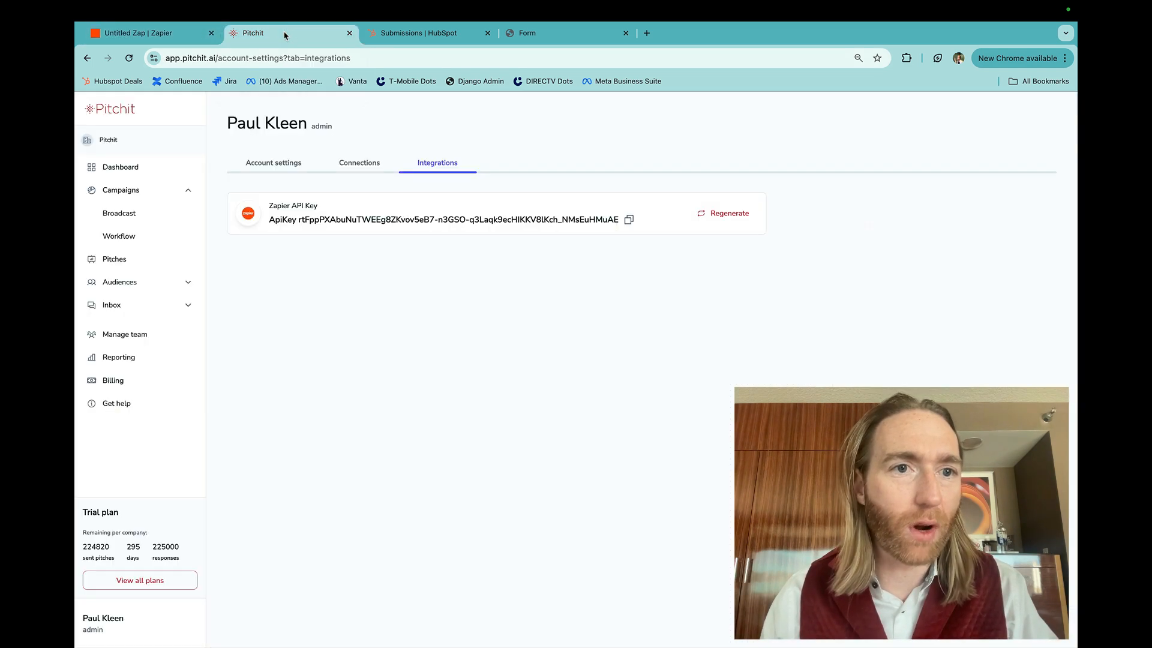
pyautogui.click(122, 237)
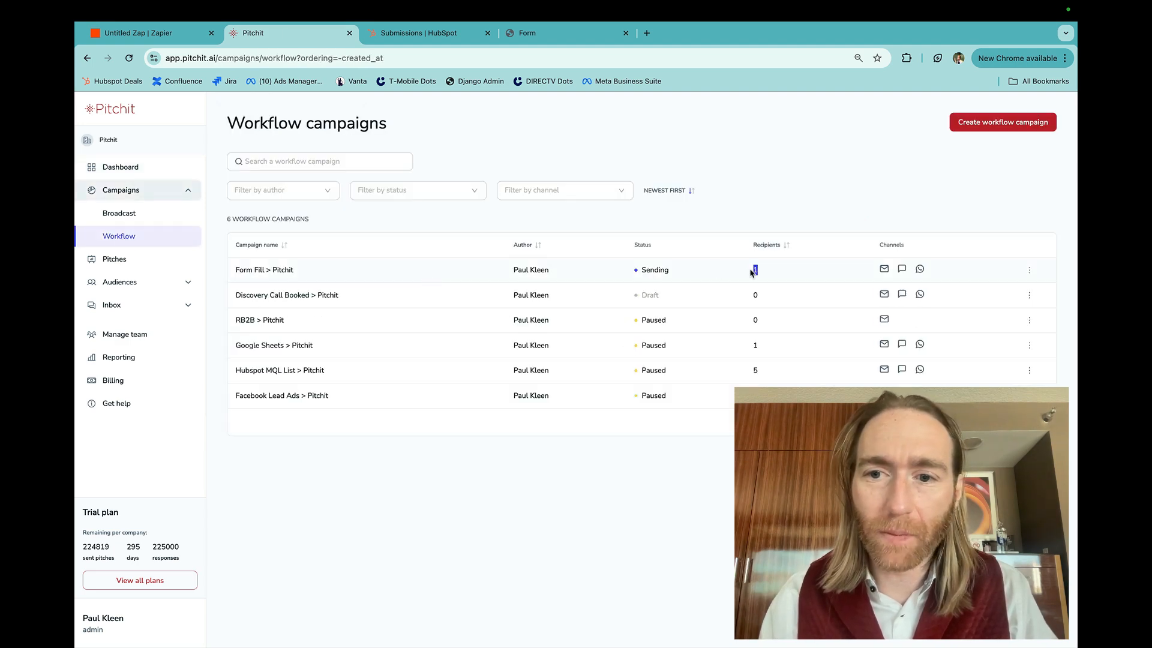
pyautogui.scroll(5, 751, 270)
pyautogui.scroll(-3, 754, 262)
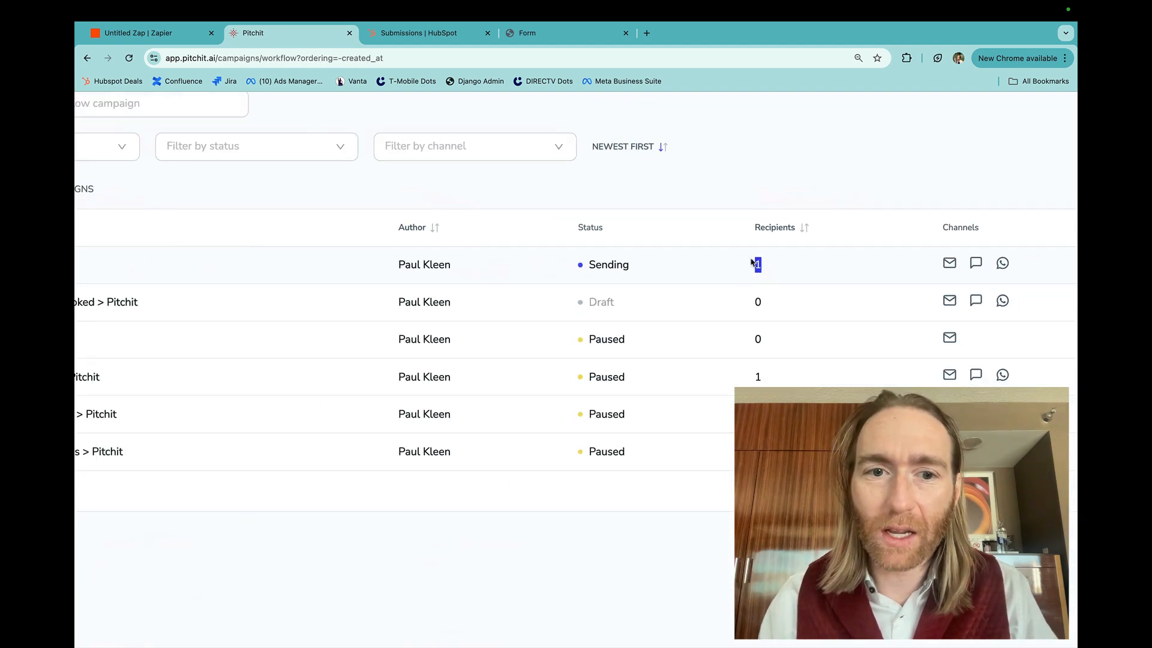
pyautogui.scroll(-3, 753, 262)
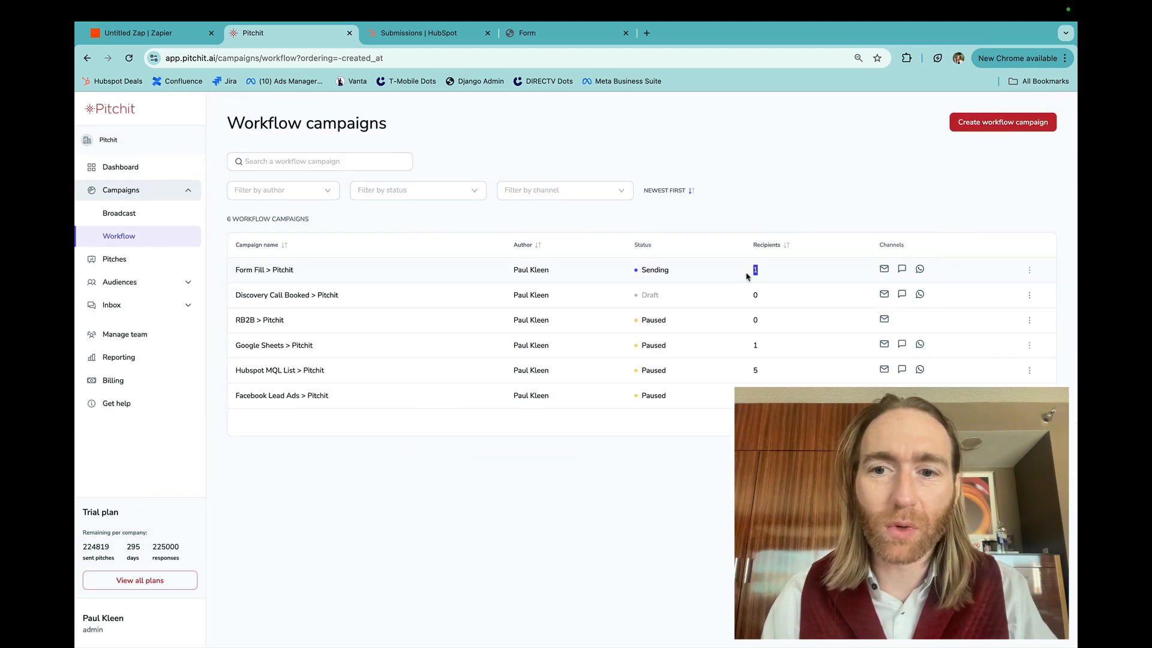
pyautogui.click(739, 219)
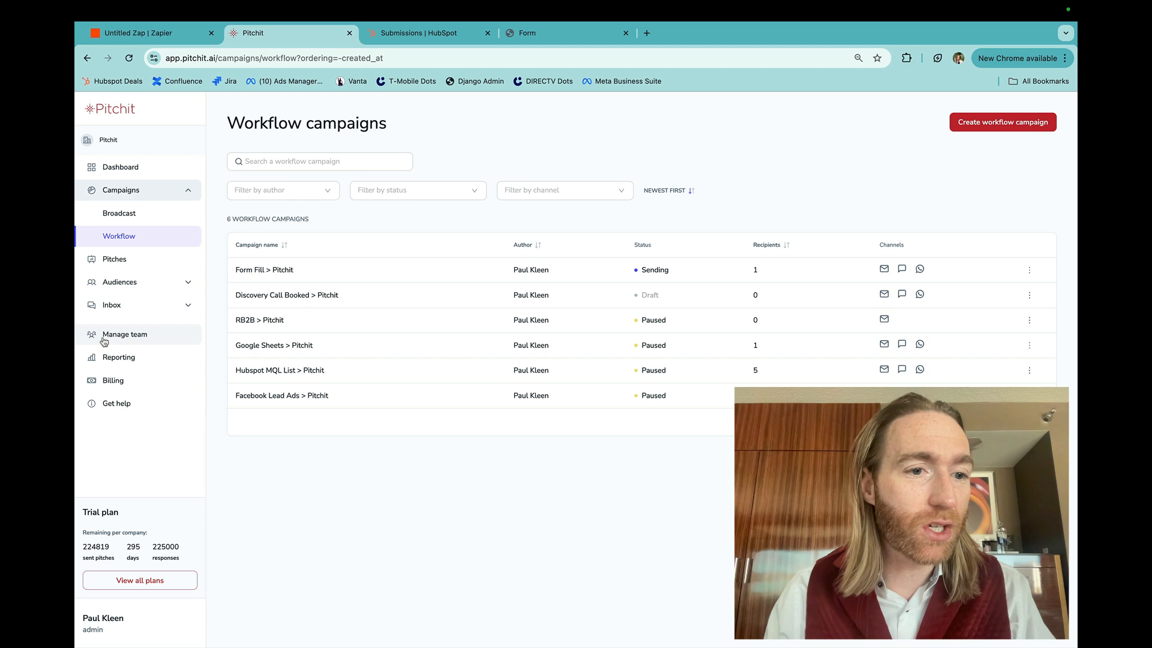
# Look at the Inbox's Comments and Messages sections, collapse them, and return to the Zap in Zapier
pyautogui.click(122, 306)
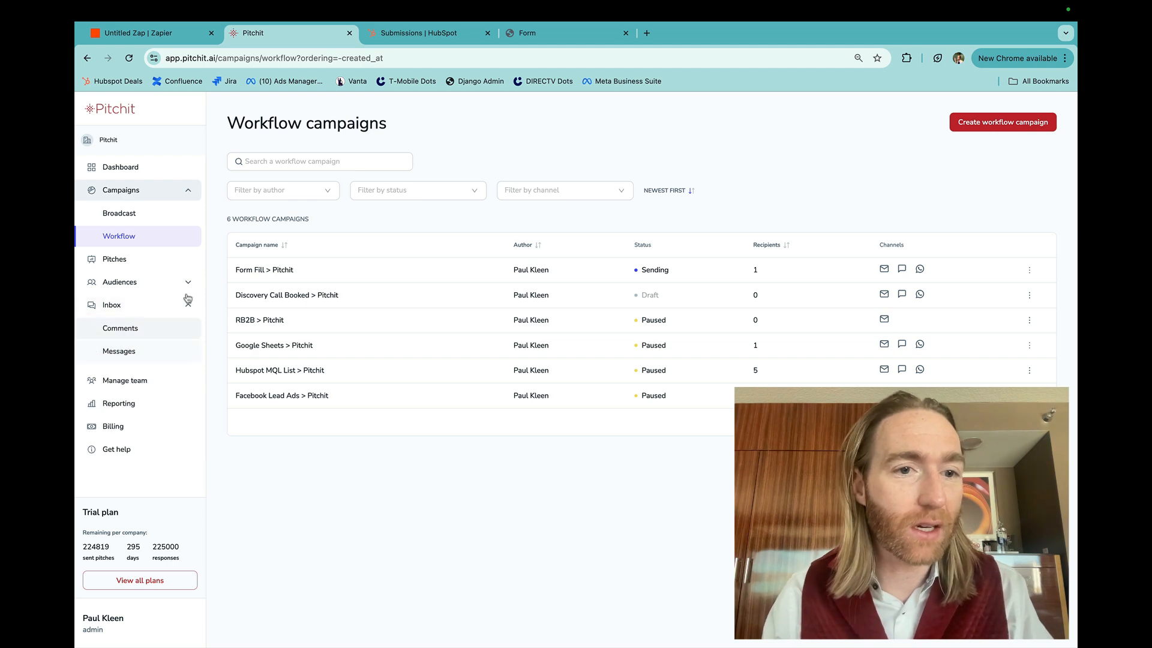
pyautogui.click(154, 305)
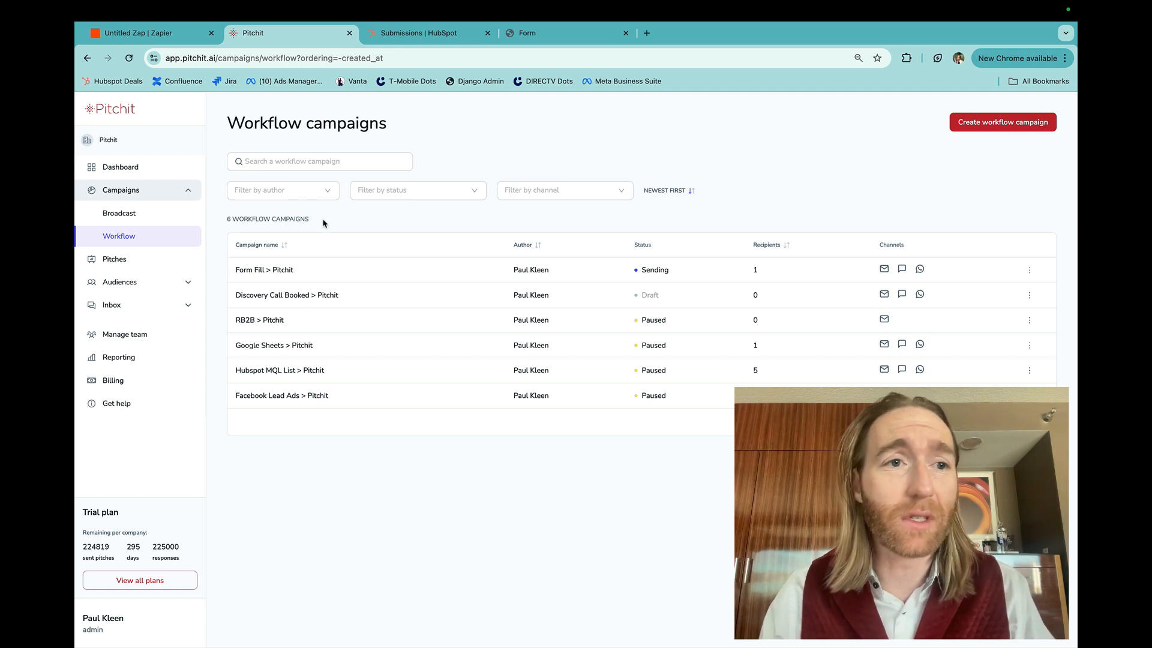
pyautogui.hotkey('ctrl', 'shift', 'Tab')
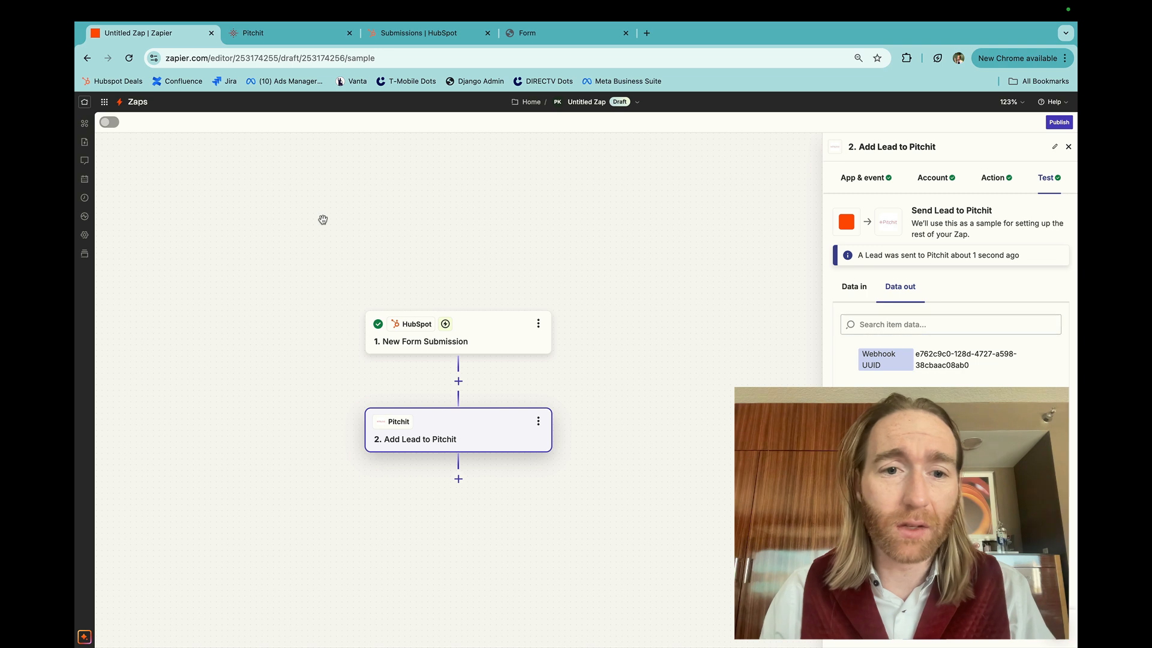